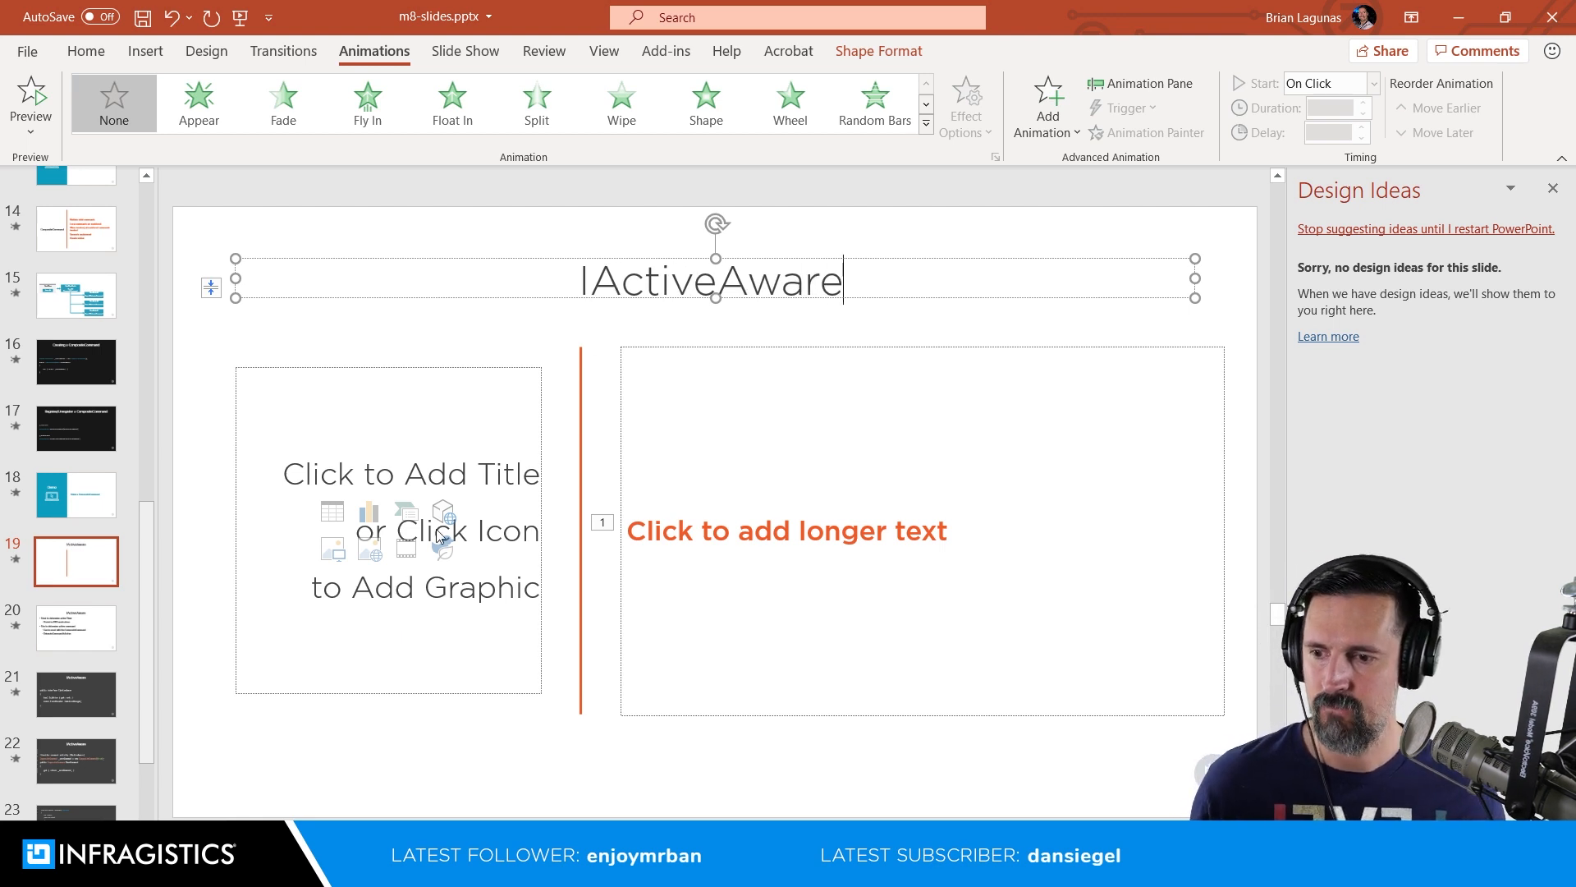
# Step: Compare the backgrounds of the code slides throughout the deck and check the layouts available for the "Creating a CompositeCommand" slide
pyautogui.click(109, 638)
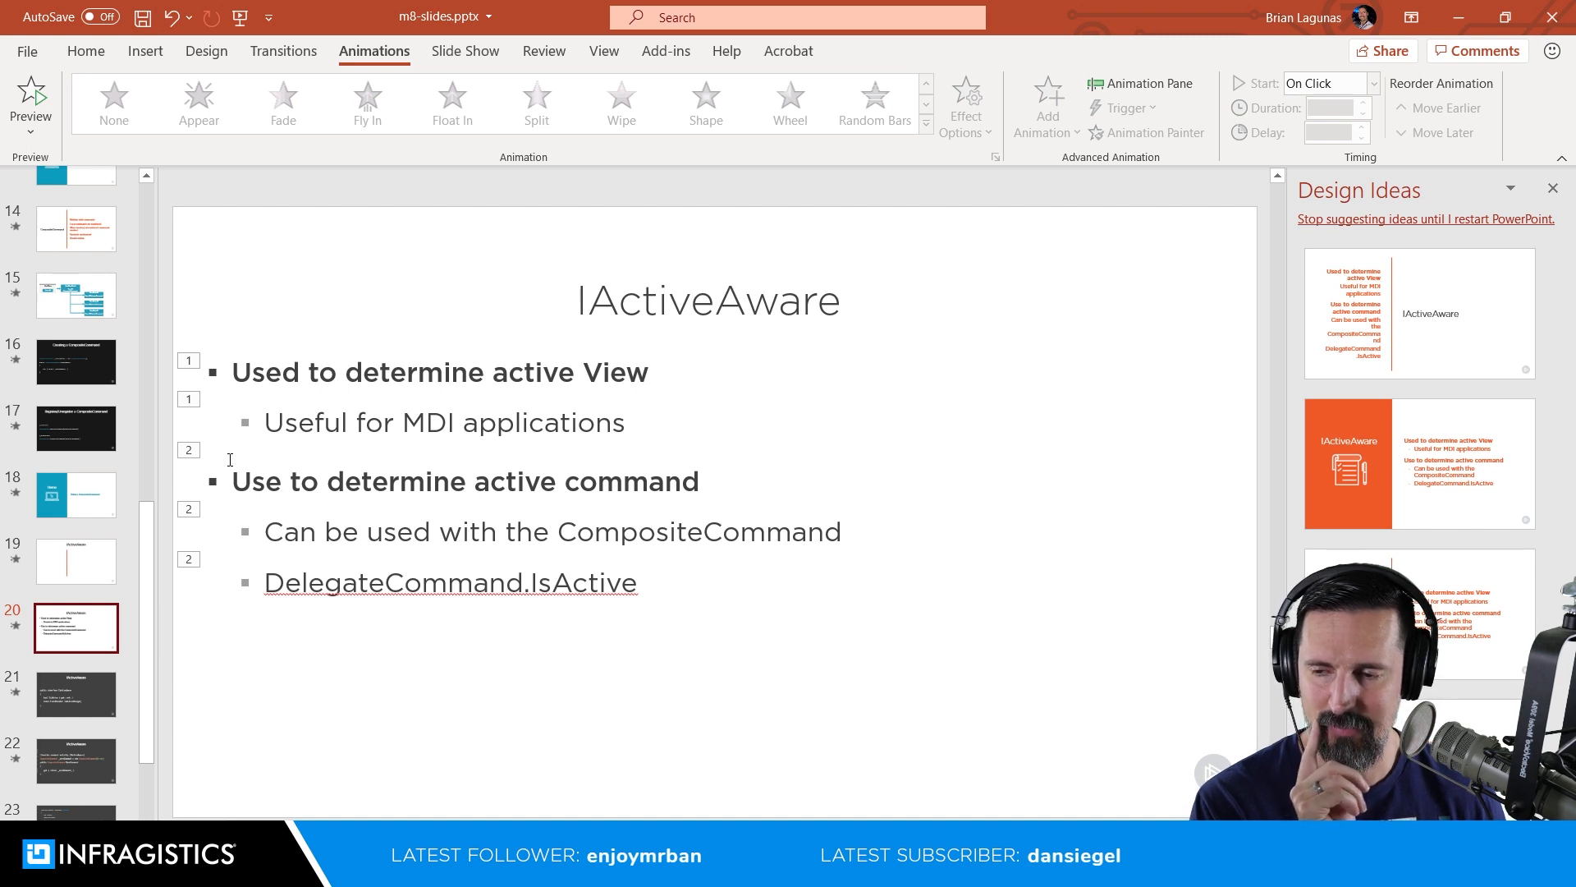
pyautogui.click(102, 696)
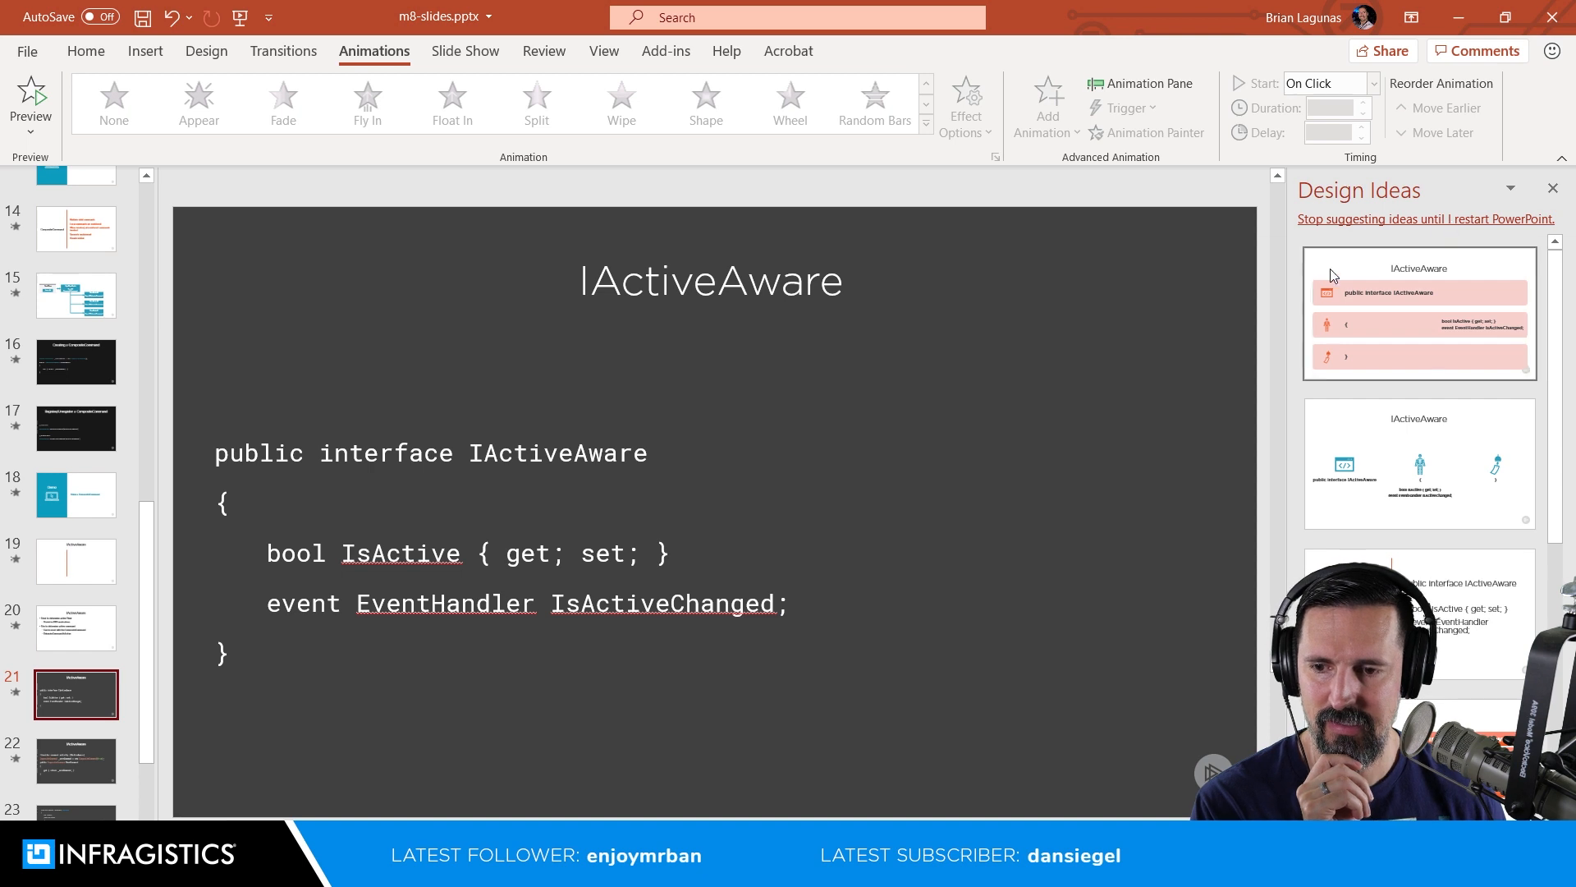
pyautogui.click(672, 494)
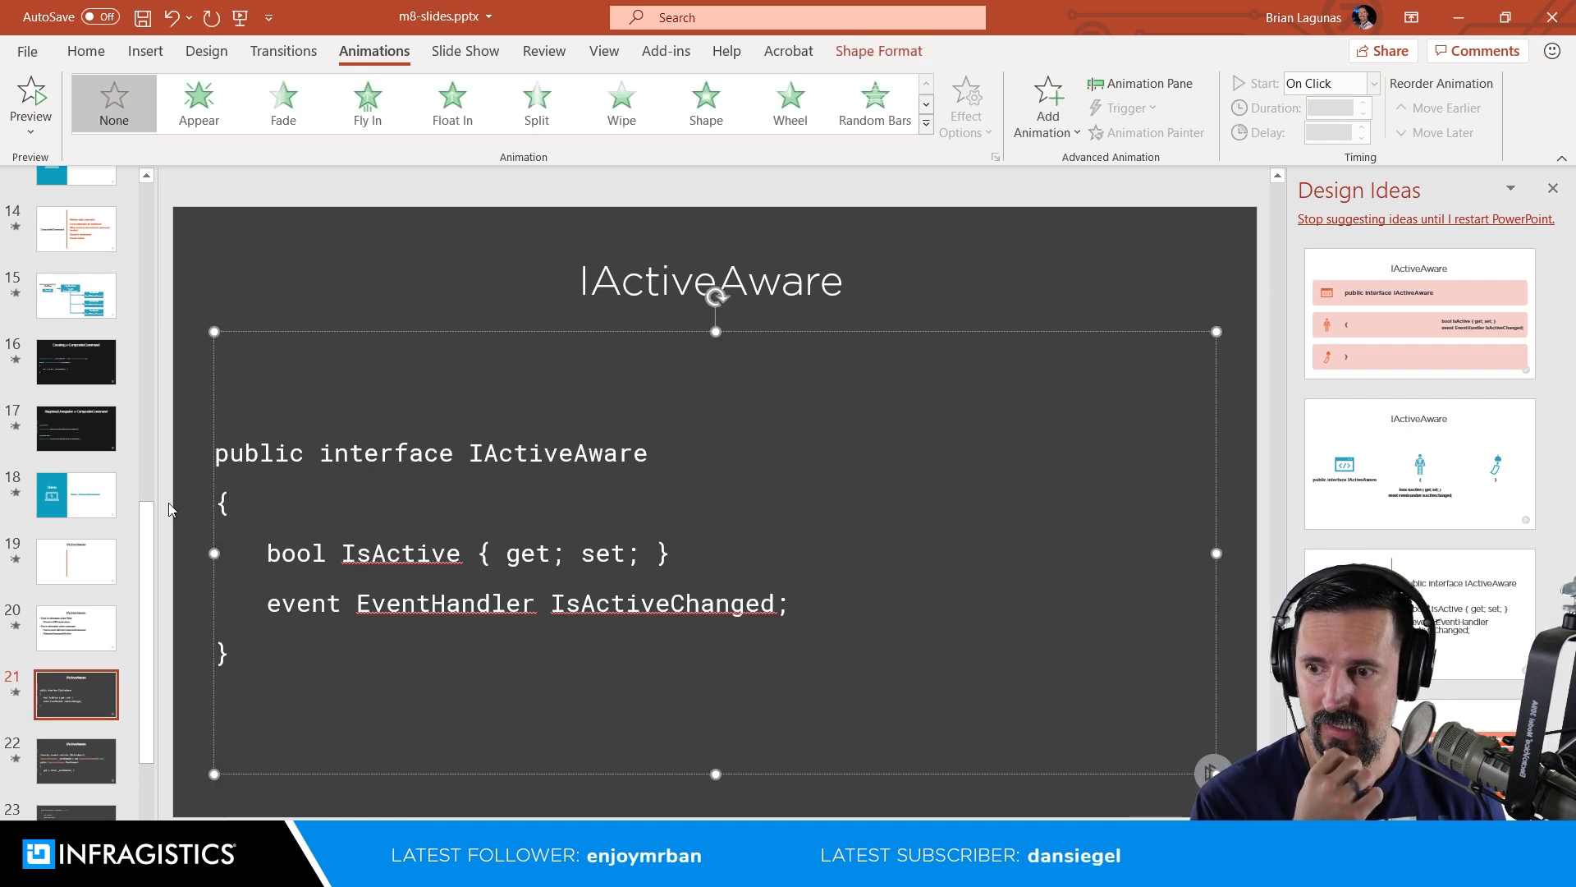
pyautogui.click(82, 428)
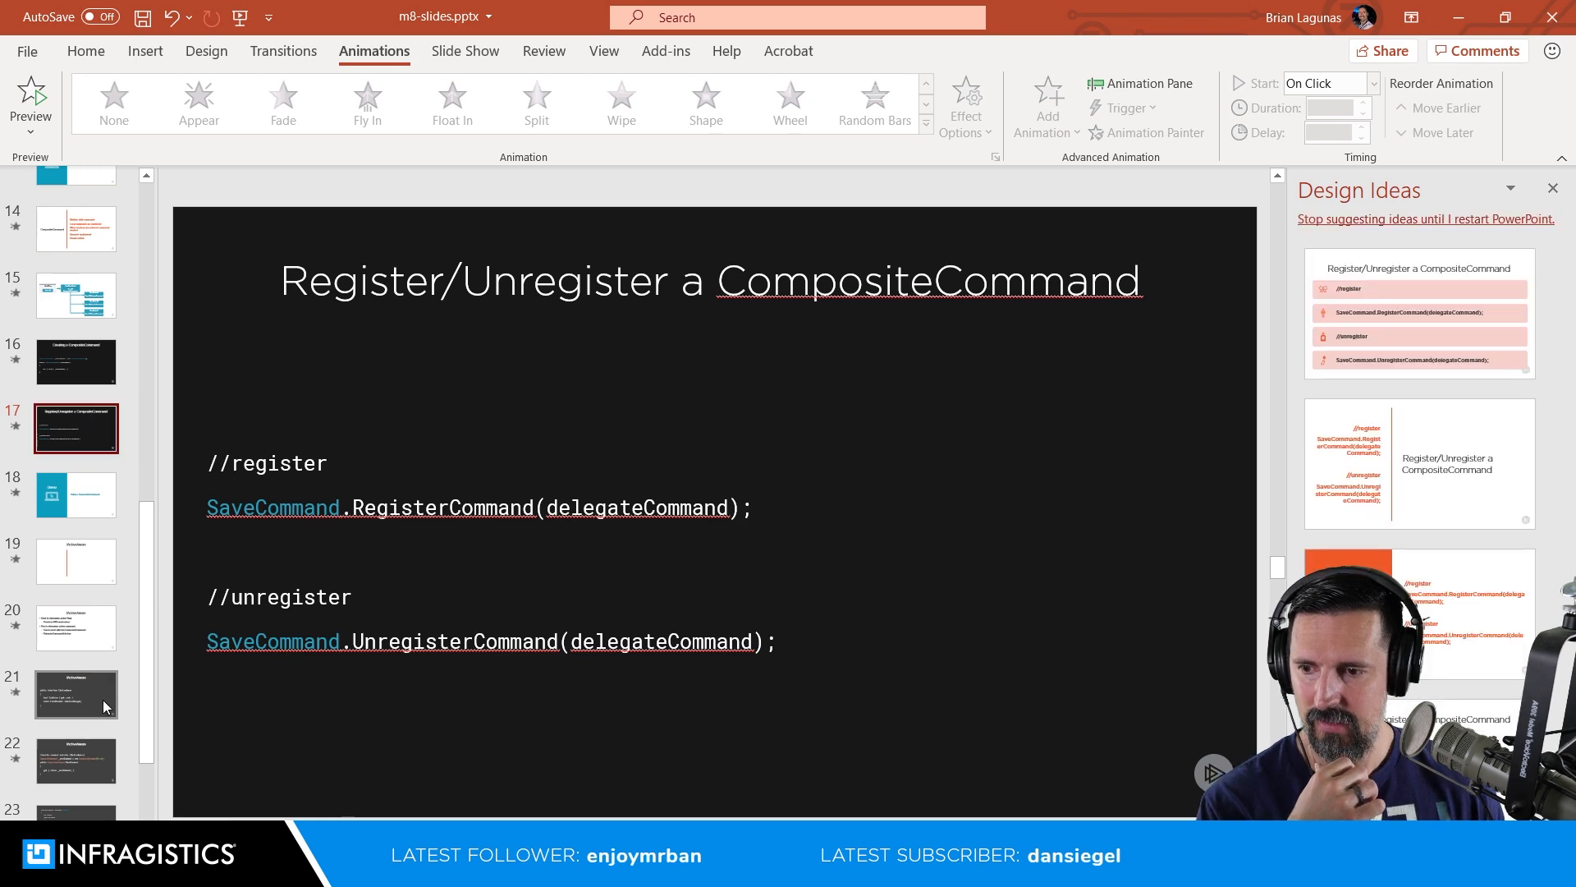
pyautogui.click(105, 707)
pyautogui.click(80, 411)
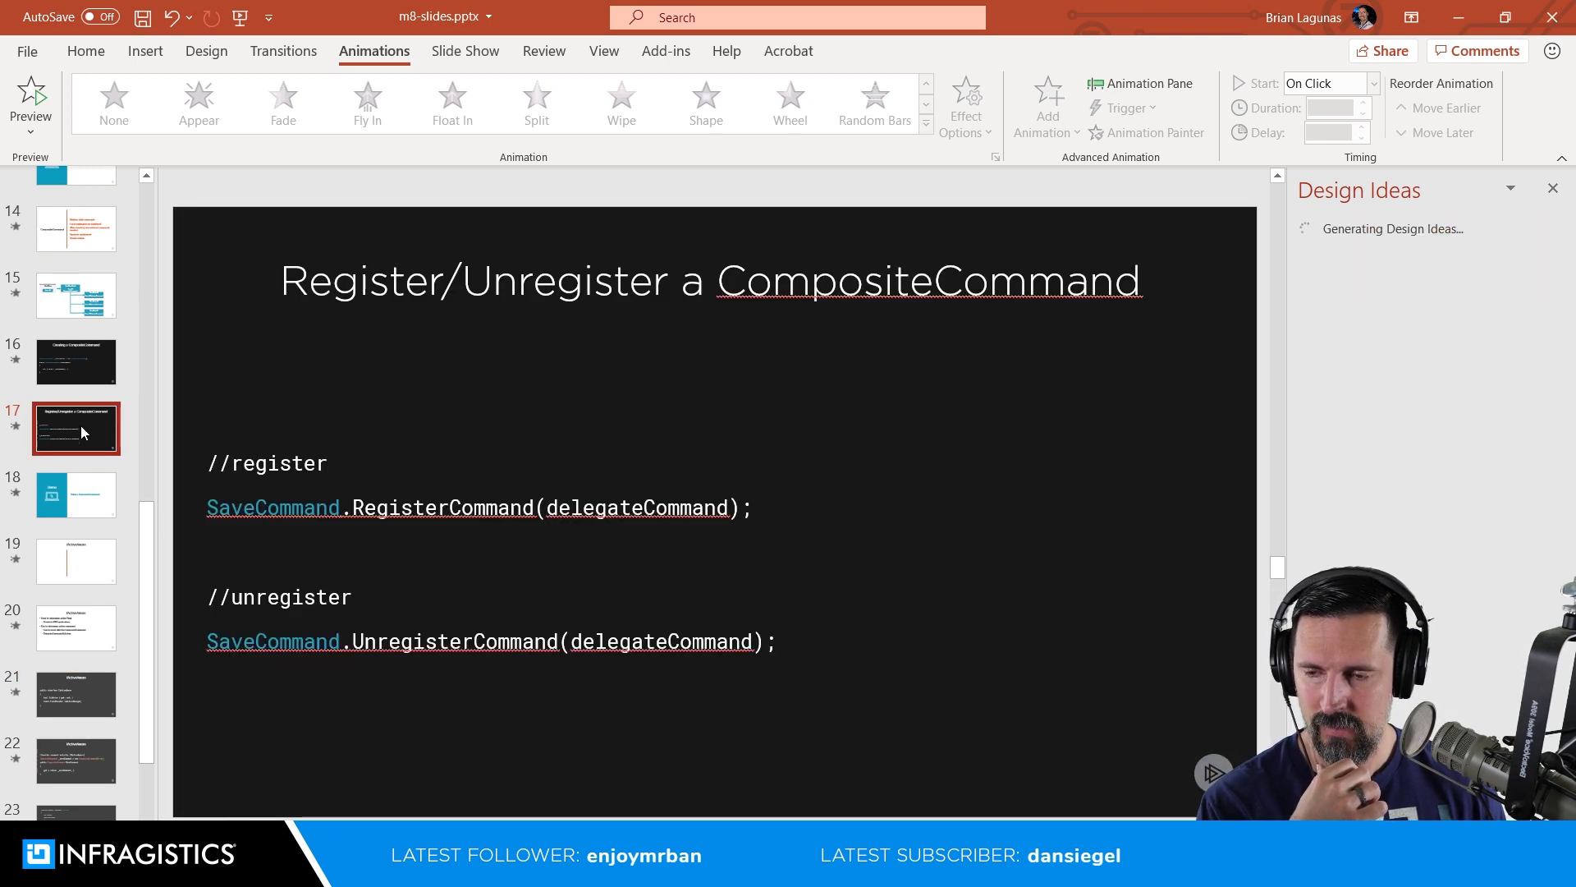
pyautogui.click(90, 361)
pyautogui.scroll(5, 92, 365)
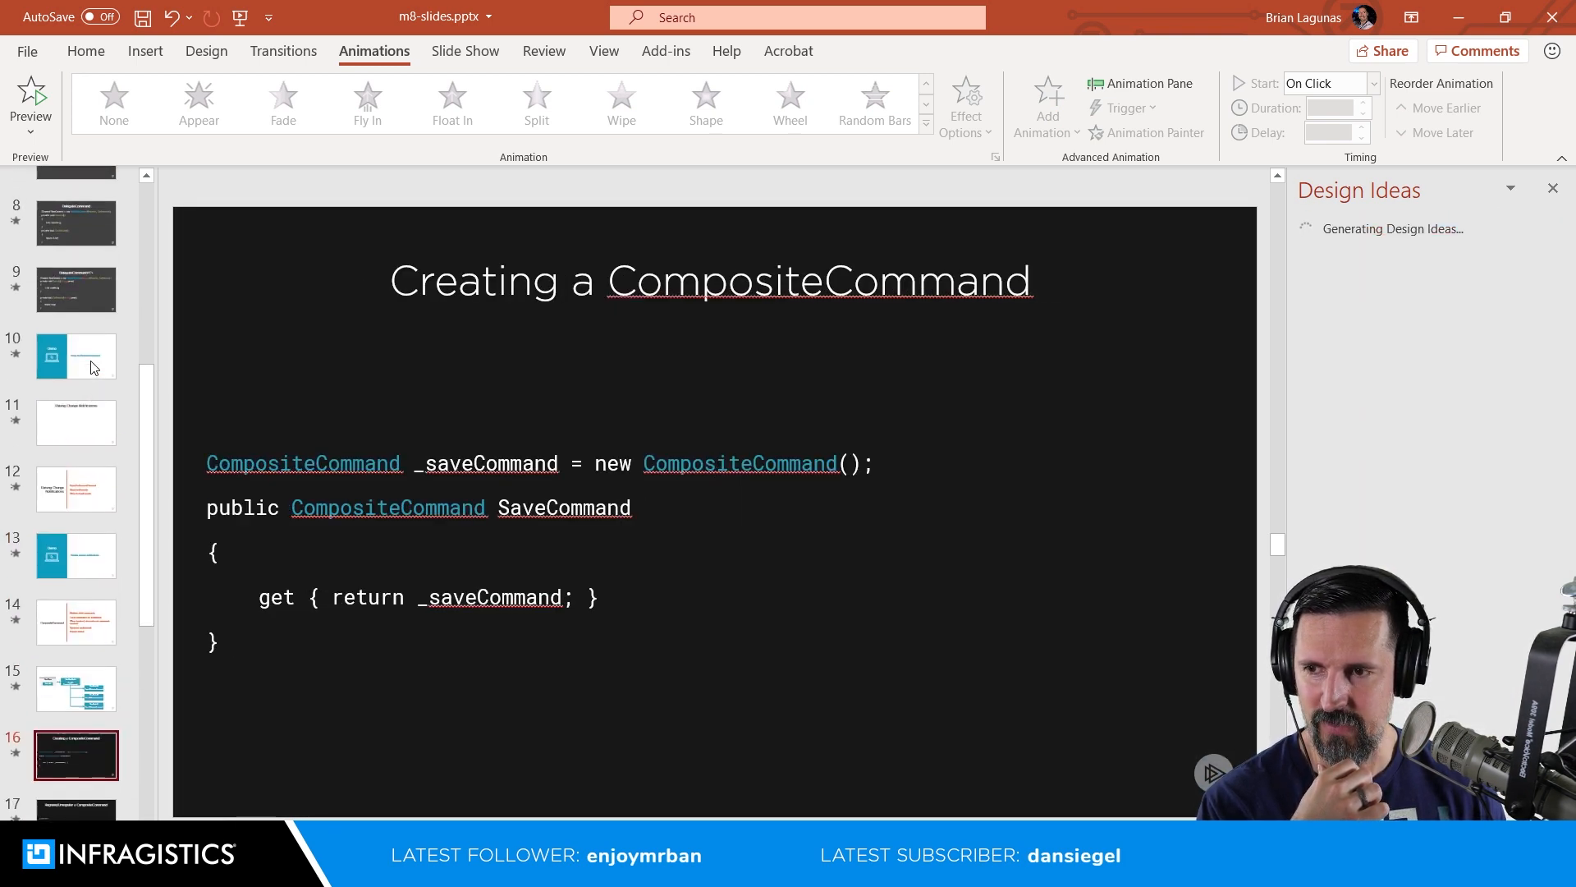
pyautogui.scroll(2, 81, 415)
pyautogui.click(81, 427)
pyautogui.click(91, 367)
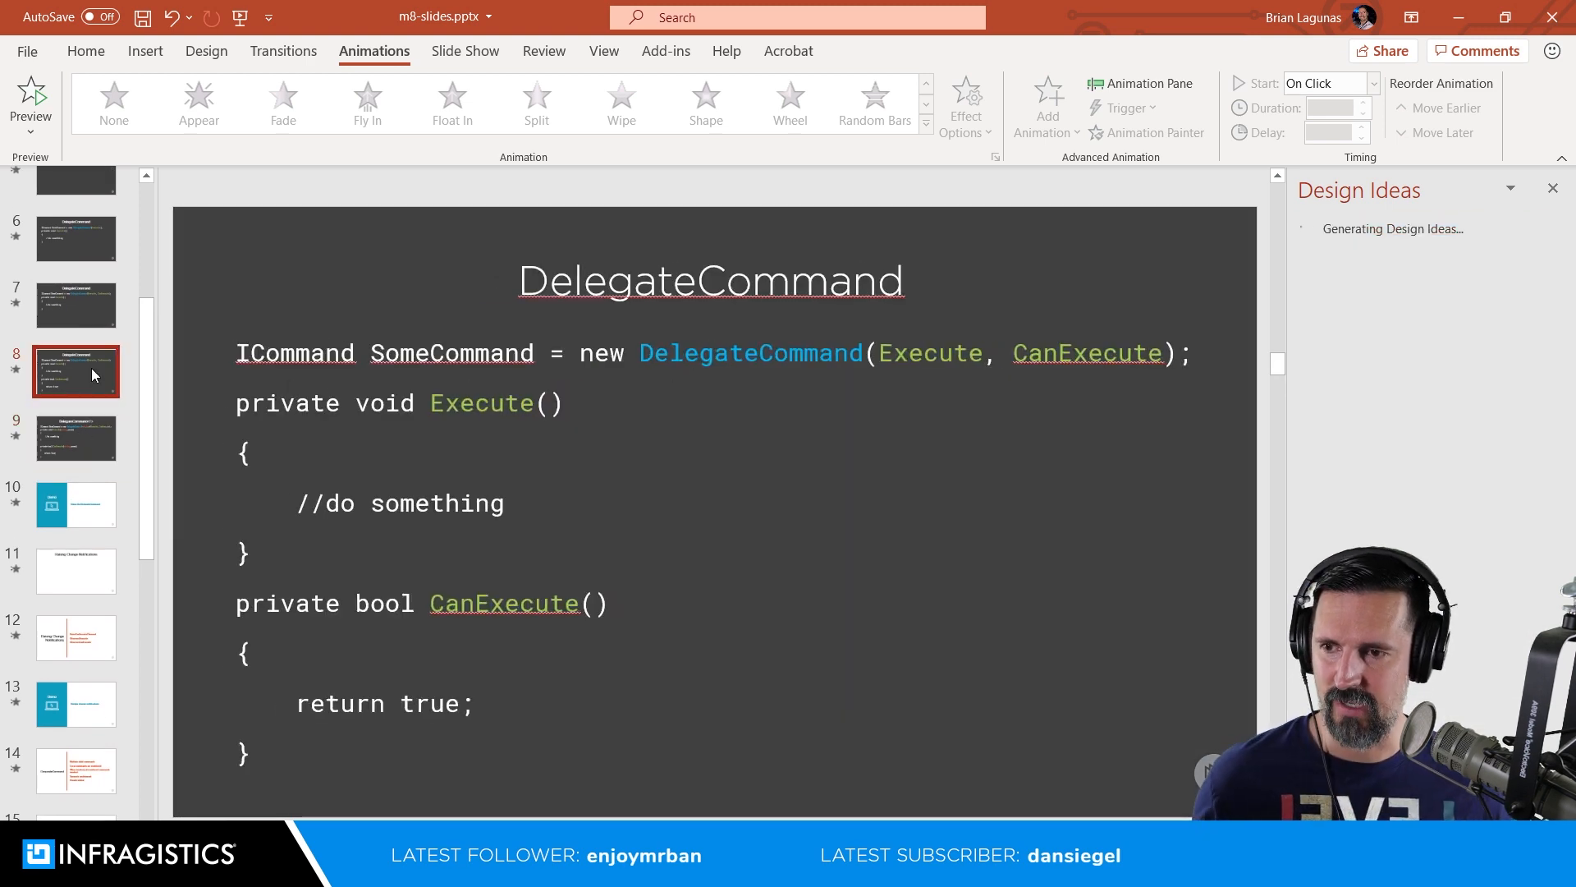
pyautogui.click(91, 430)
pyautogui.scroll(-1, 92, 443)
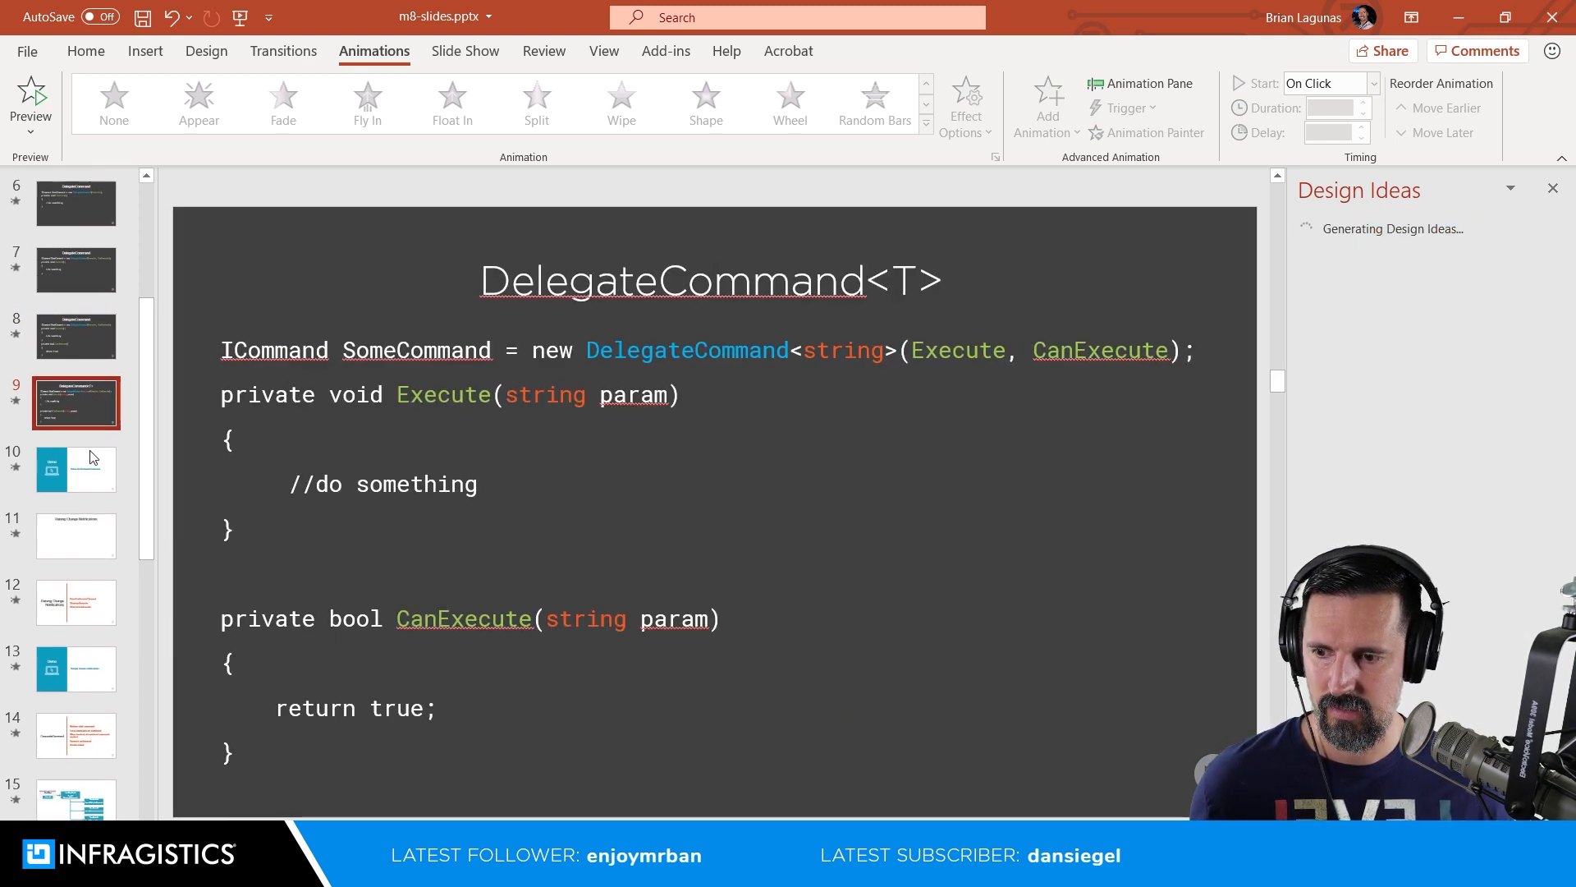
pyautogui.scroll(-5, 92, 456)
pyautogui.click(100, 536)
pyautogui.rightClick(100, 535)
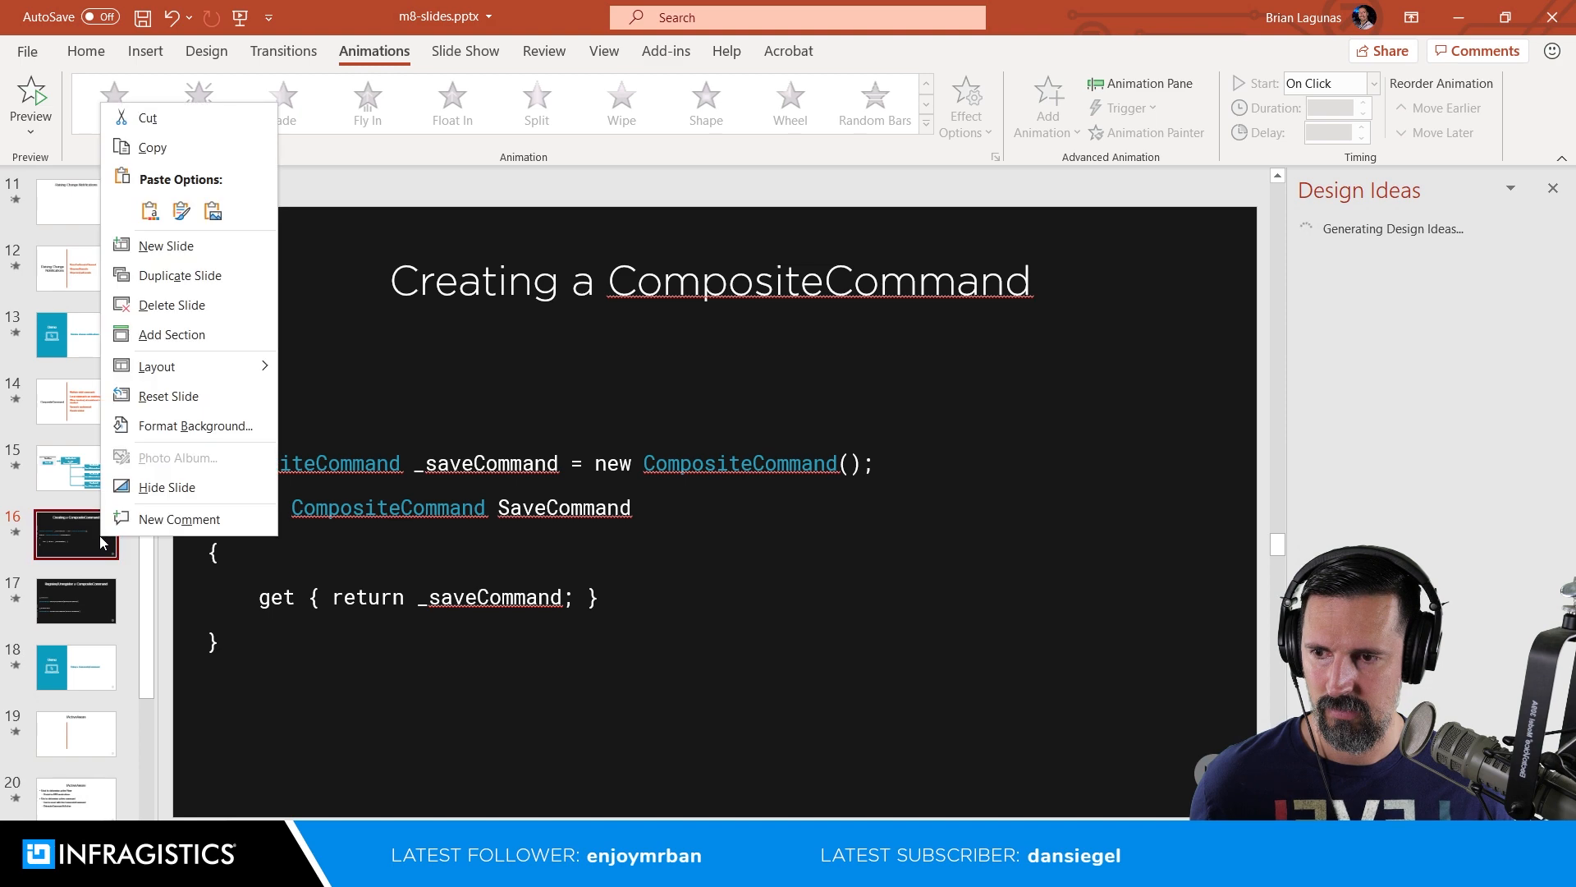
pyautogui.moveTo(219, 366)
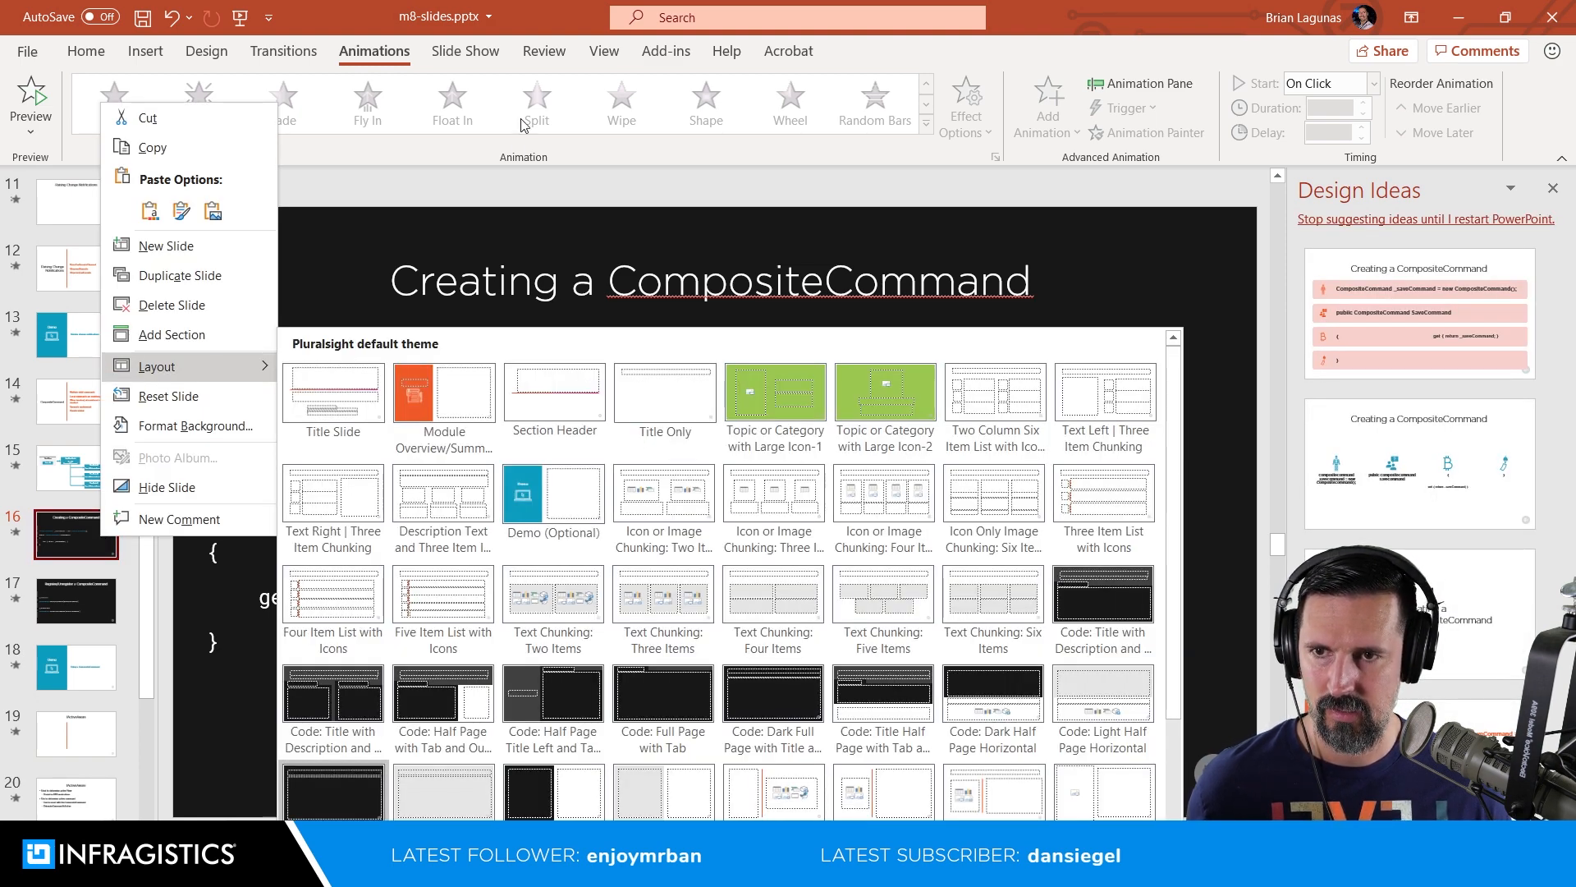
pyautogui.click(540, 22)
# Step: Apply the "Code: Dark Full Page with Title" layout to the first DelegateCommand code slide, slide 5
pyautogui.scroll(5, 101, 389)
pyautogui.scroll(2, 104, 391)
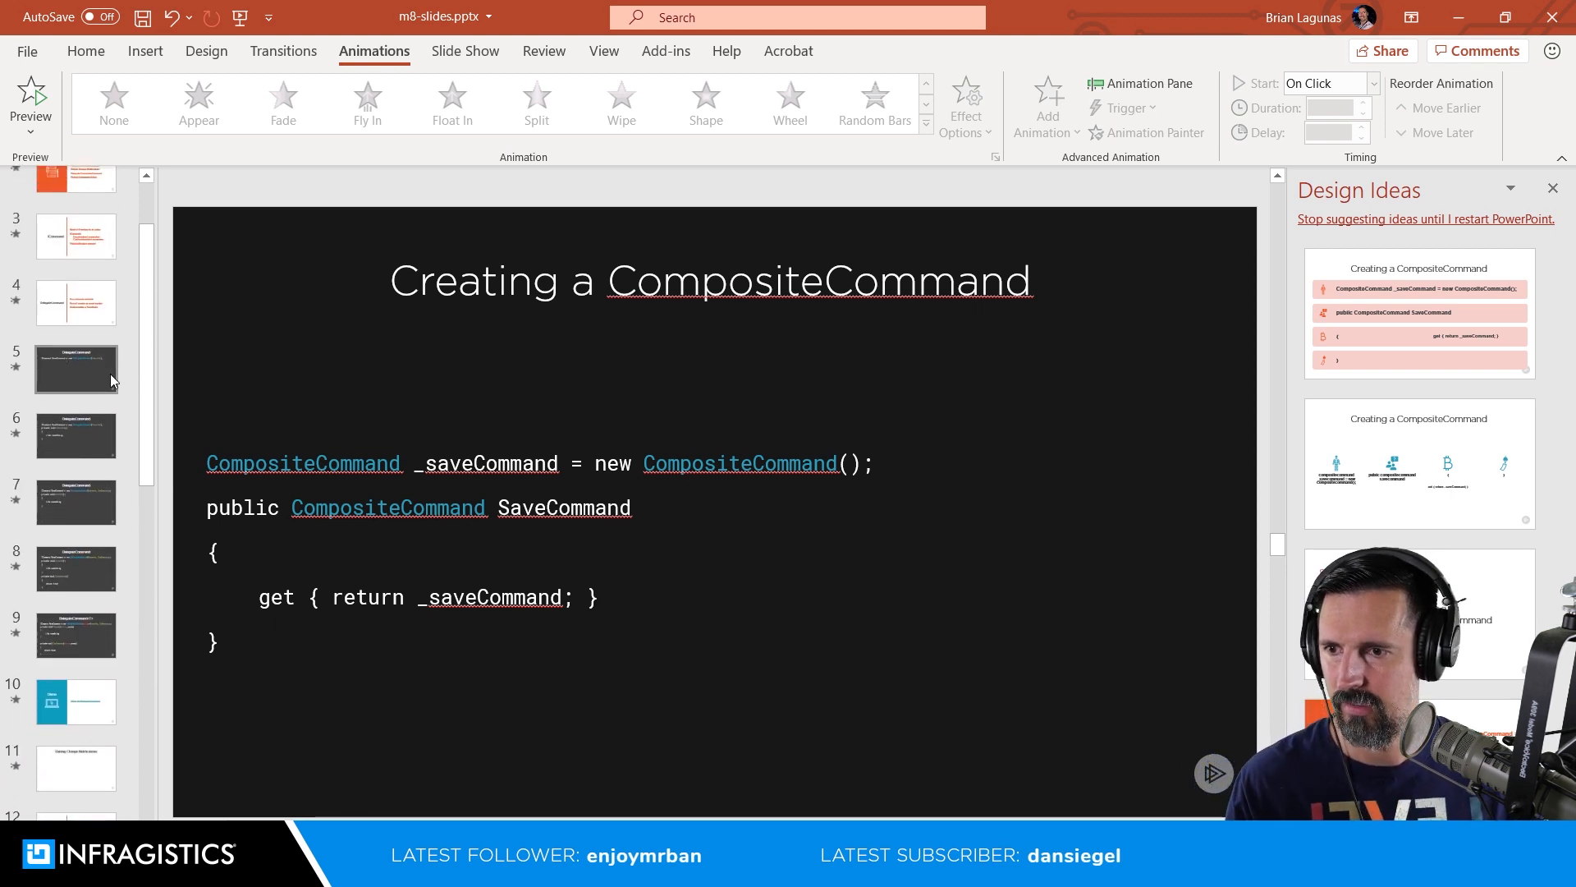
pyautogui.click(99, 379)
pyautogui.rightClick(98, 381)
pyautogui.click(725, 552)
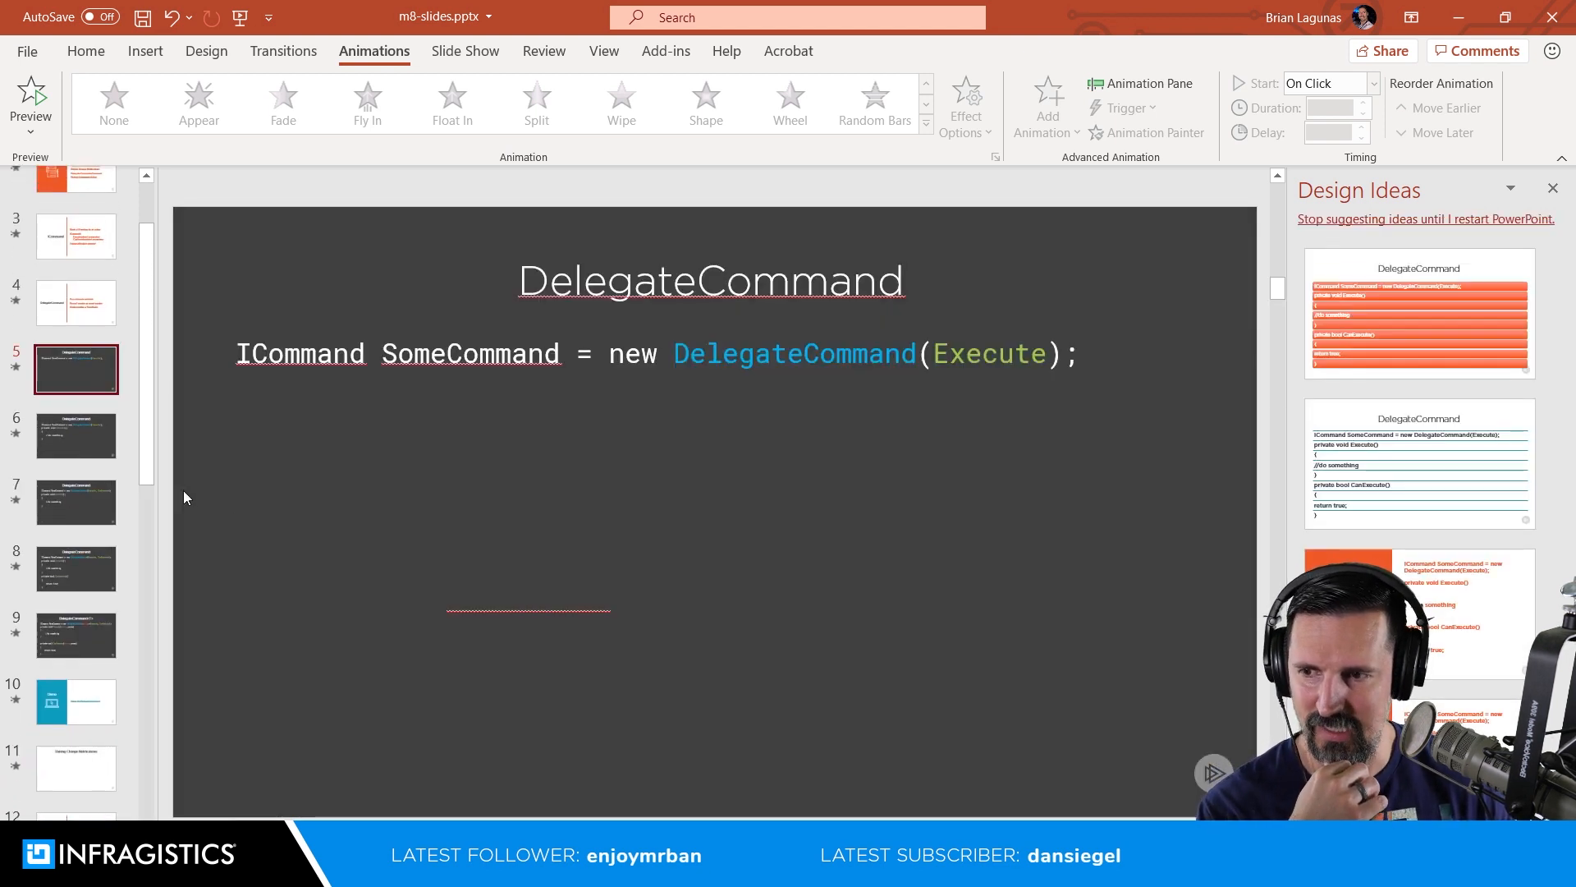
pyautogui.rightClick(83, 391)
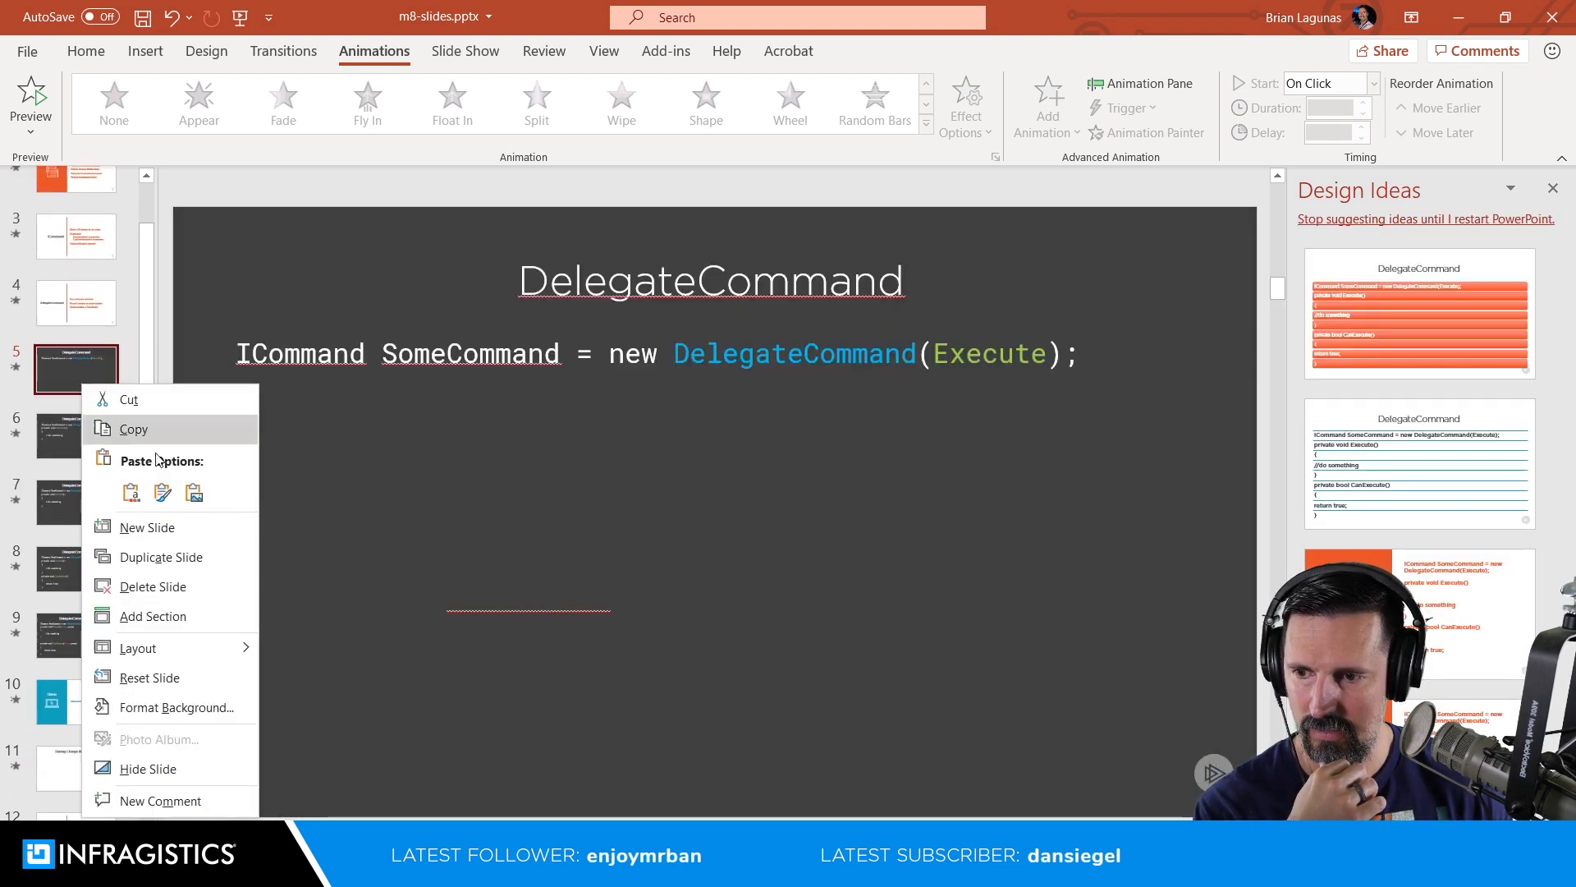
pyautogui.moveTo(231, 648)
pyautogui.click(288, 616)
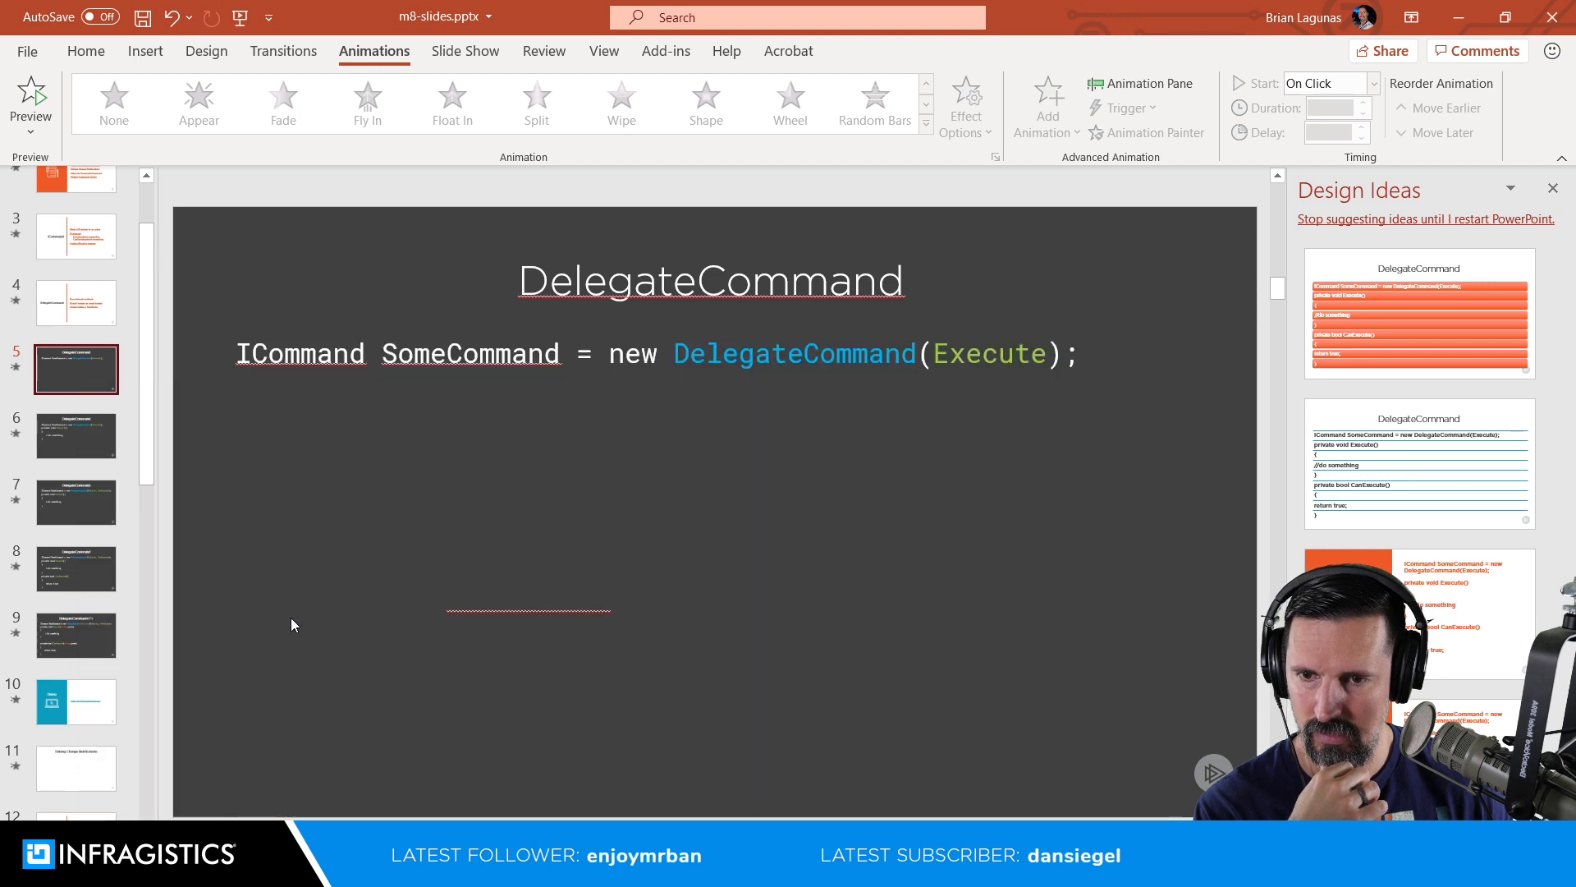
# Step: Recolour the Execute and CanExecute method lines on slide 5 with the Eyedropper to match the dark slide background
pyautogui.click(250, 727)
pyautogui.moveTo(251, 727); pyautogui.dragTo(206, 421)
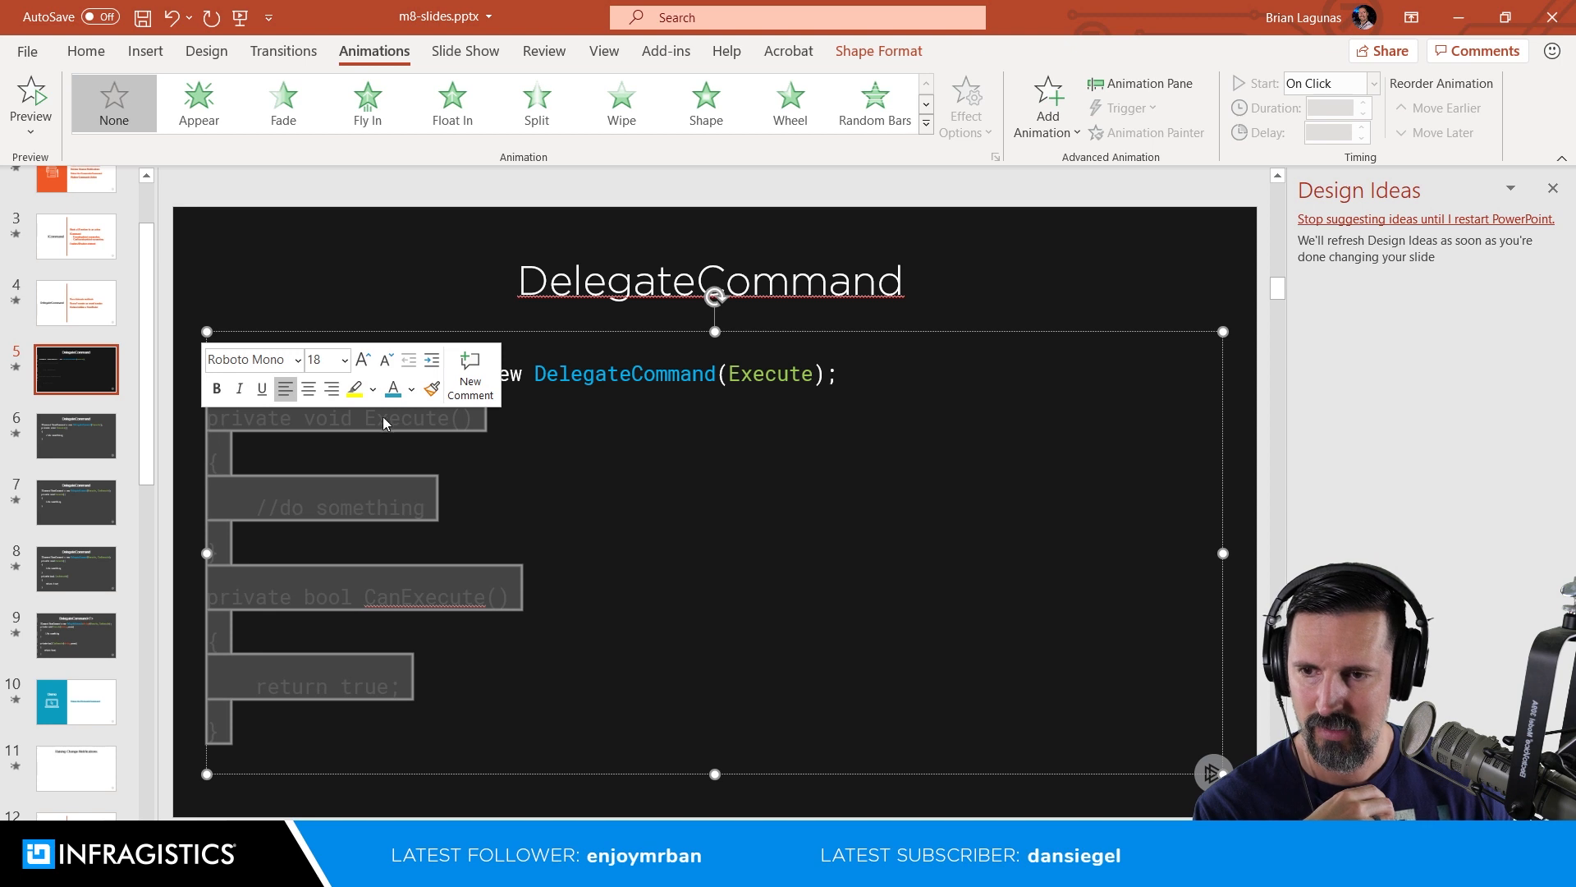
pyautogui.click(410, 392)
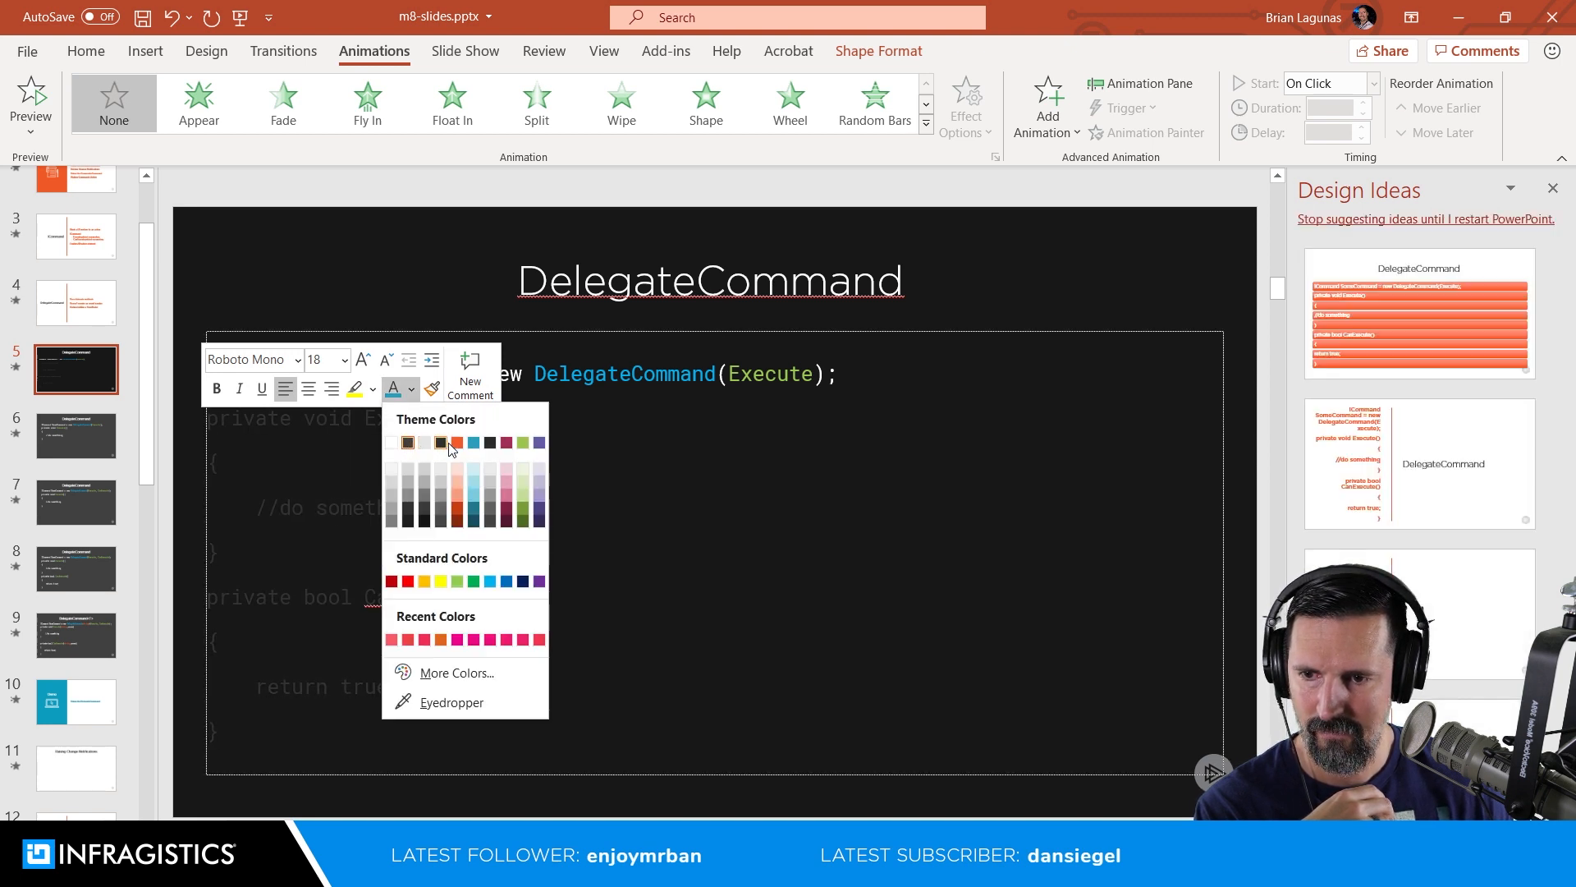
pyautogui.click(448, 445)
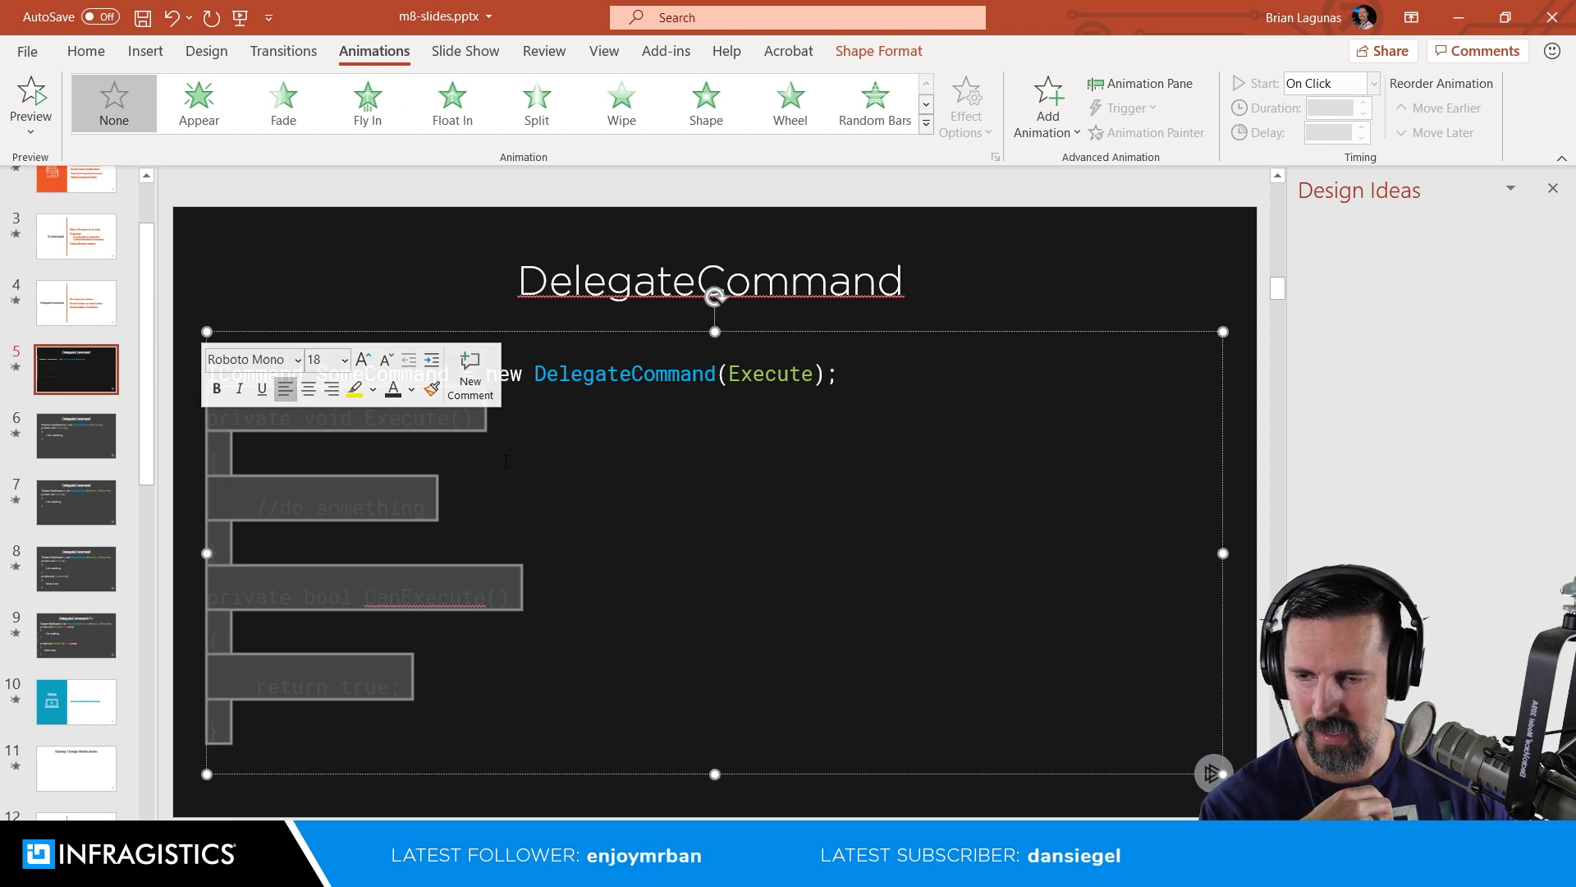
pyautogui.click(411, 392)
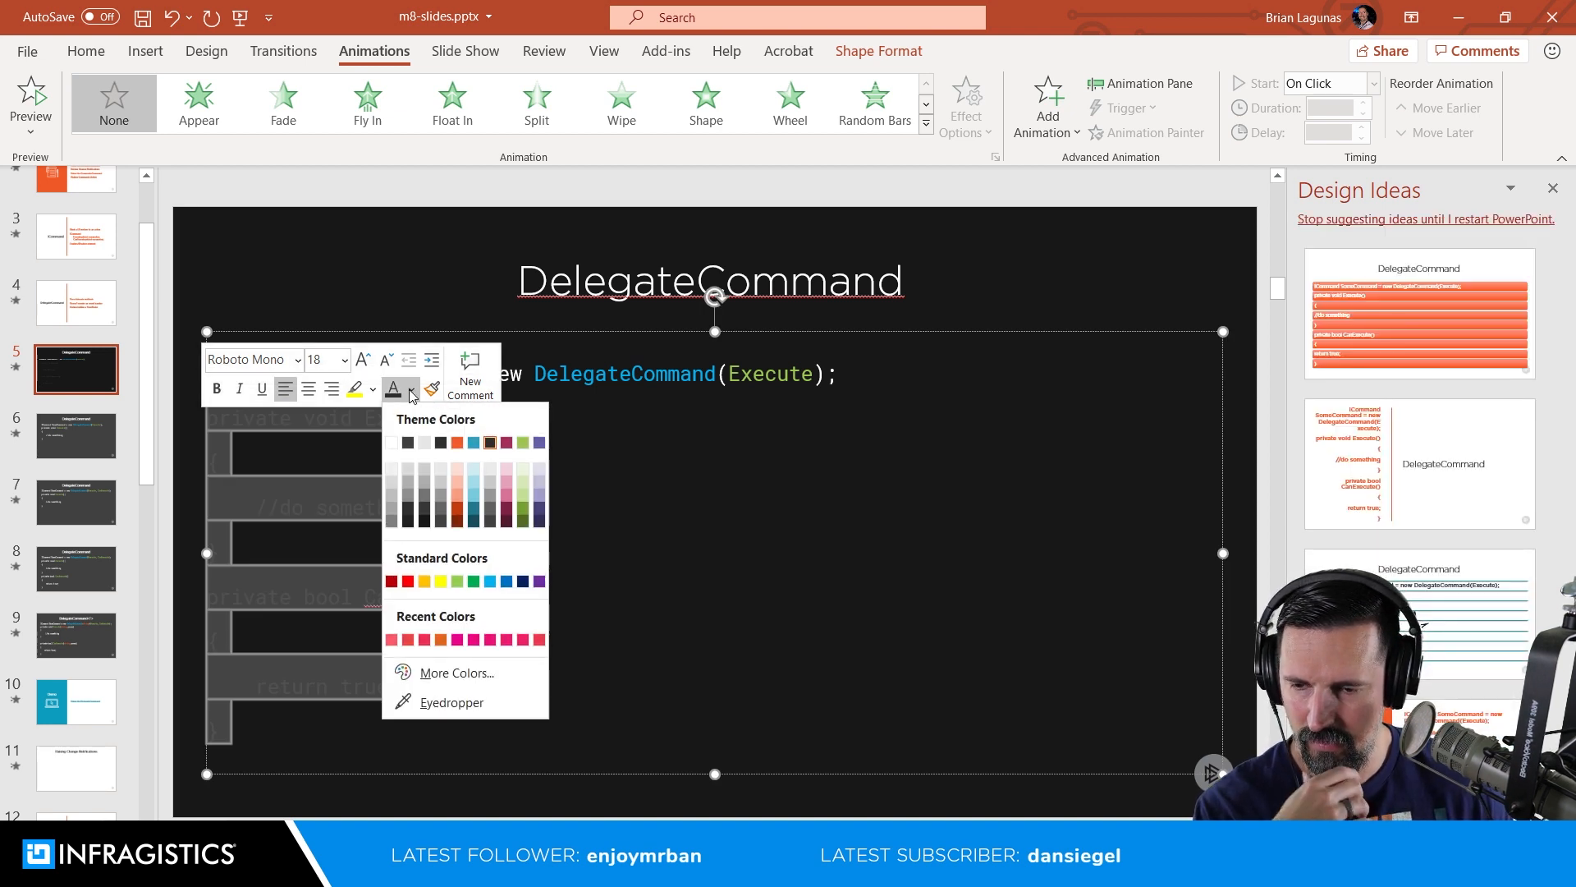
pyautogui.click(423, 702)
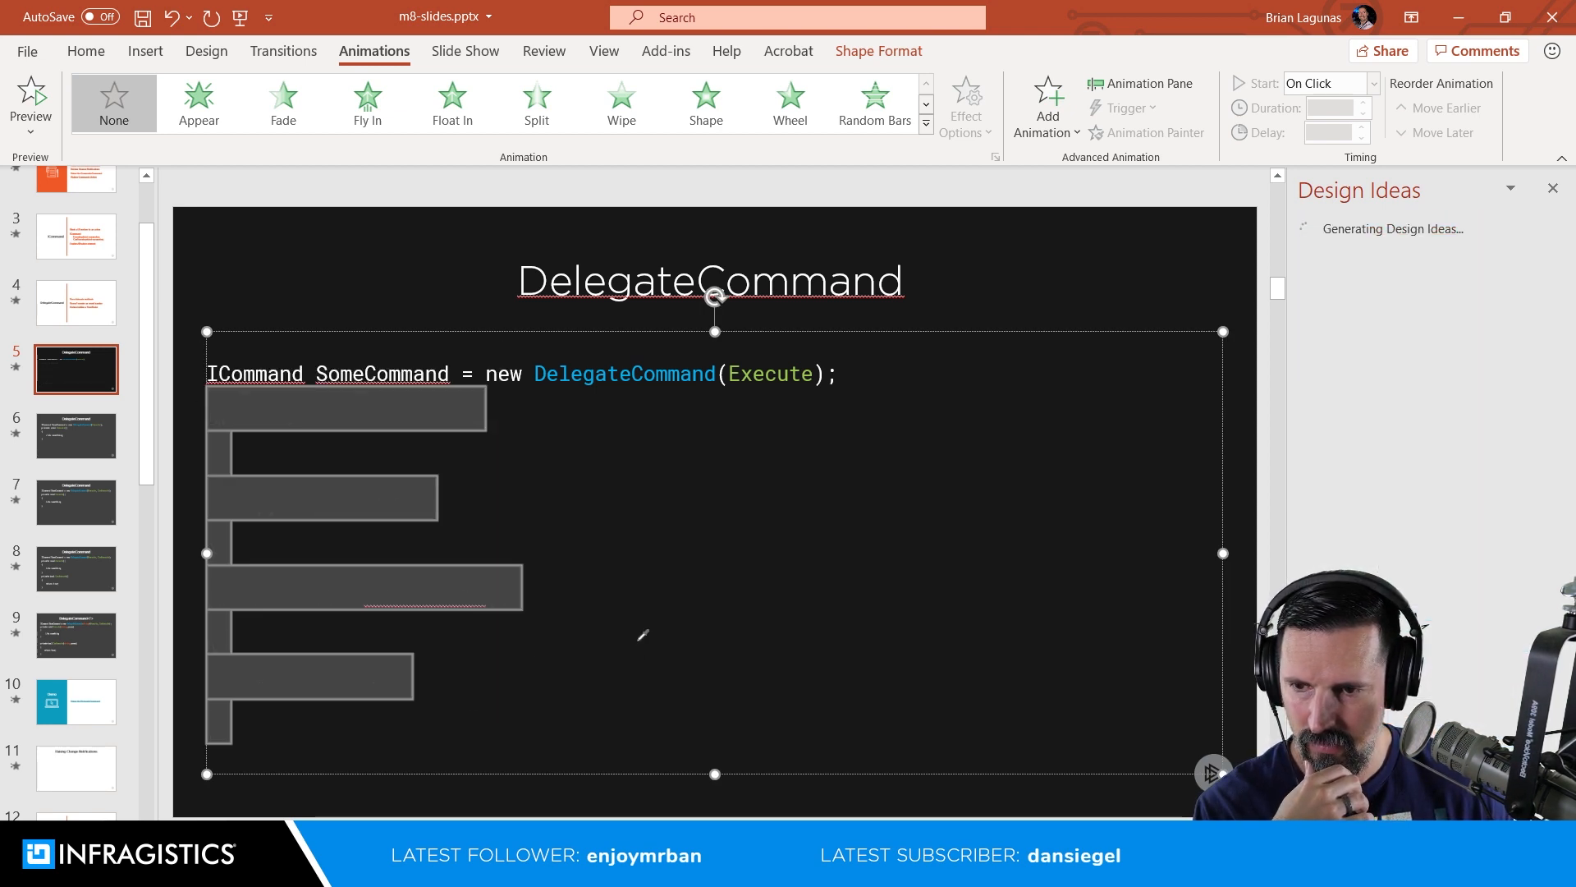
# Step: Apply the "Code: Dark Full Page with Title" layout to slide 6 and recolour its CanExecute method lines with the recent background colour
pyautogui.click(91, 440)
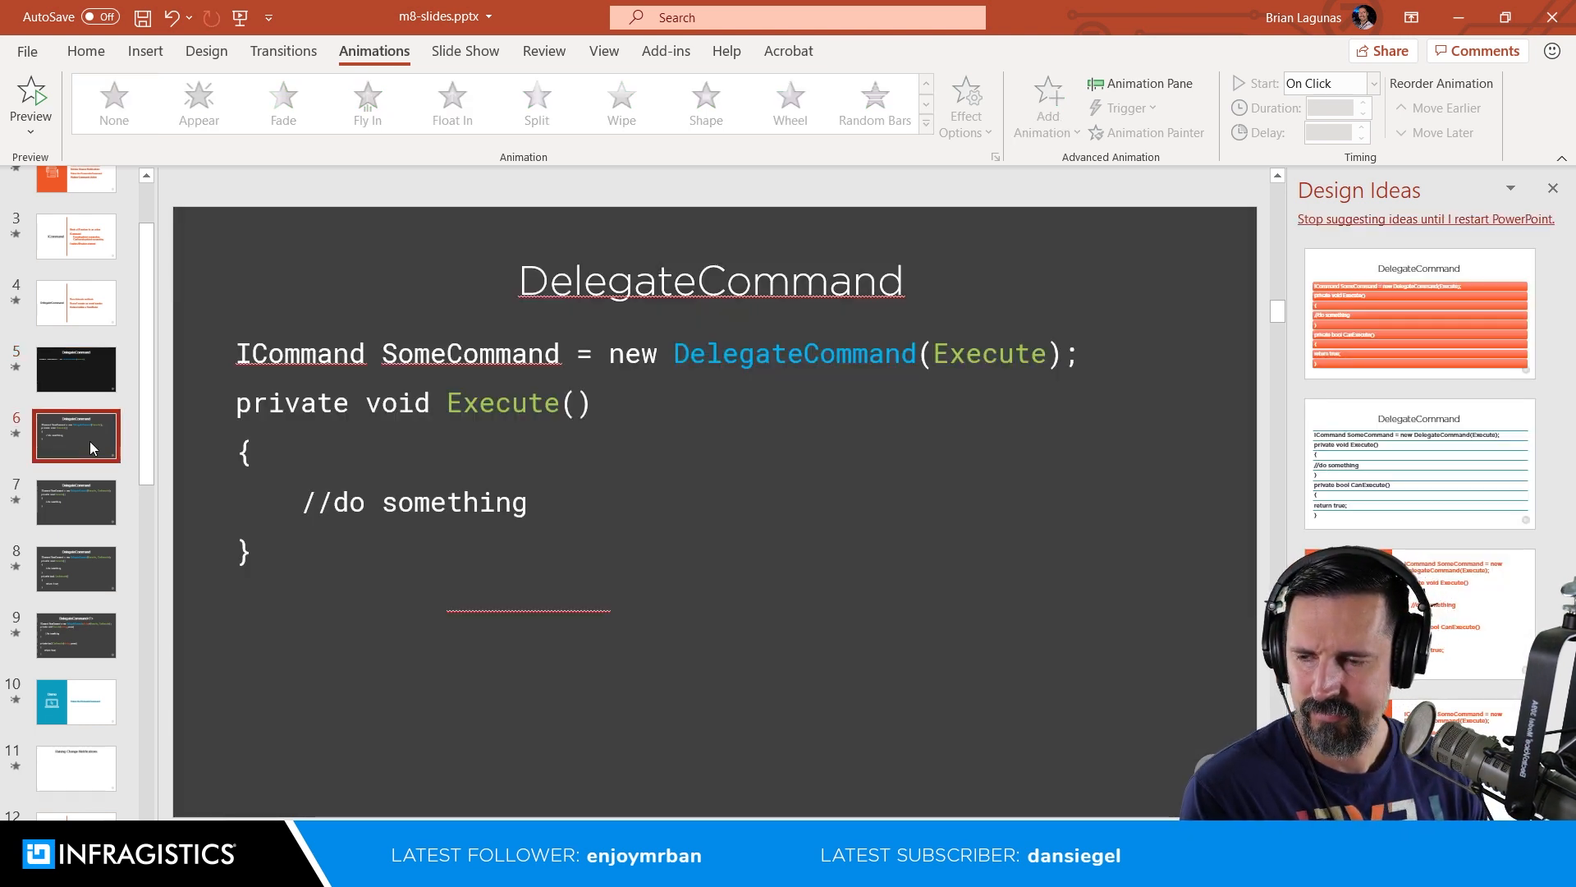
pyautogui.rightClick(90, 441)
pyautogui.moveTo(218, 706)
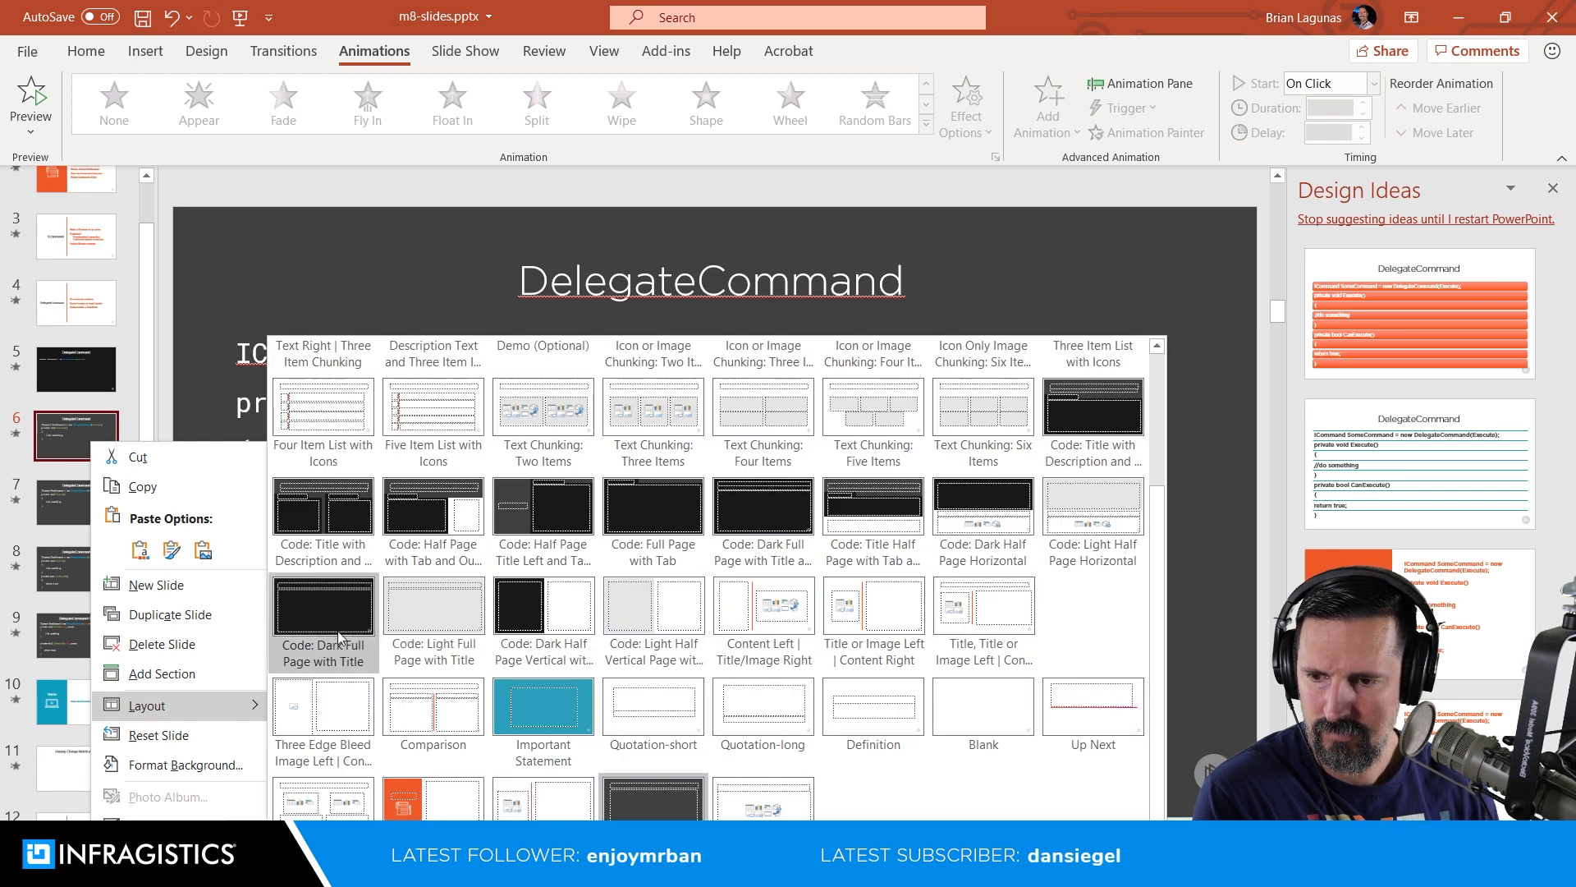
pyautogui.click(324, 614)
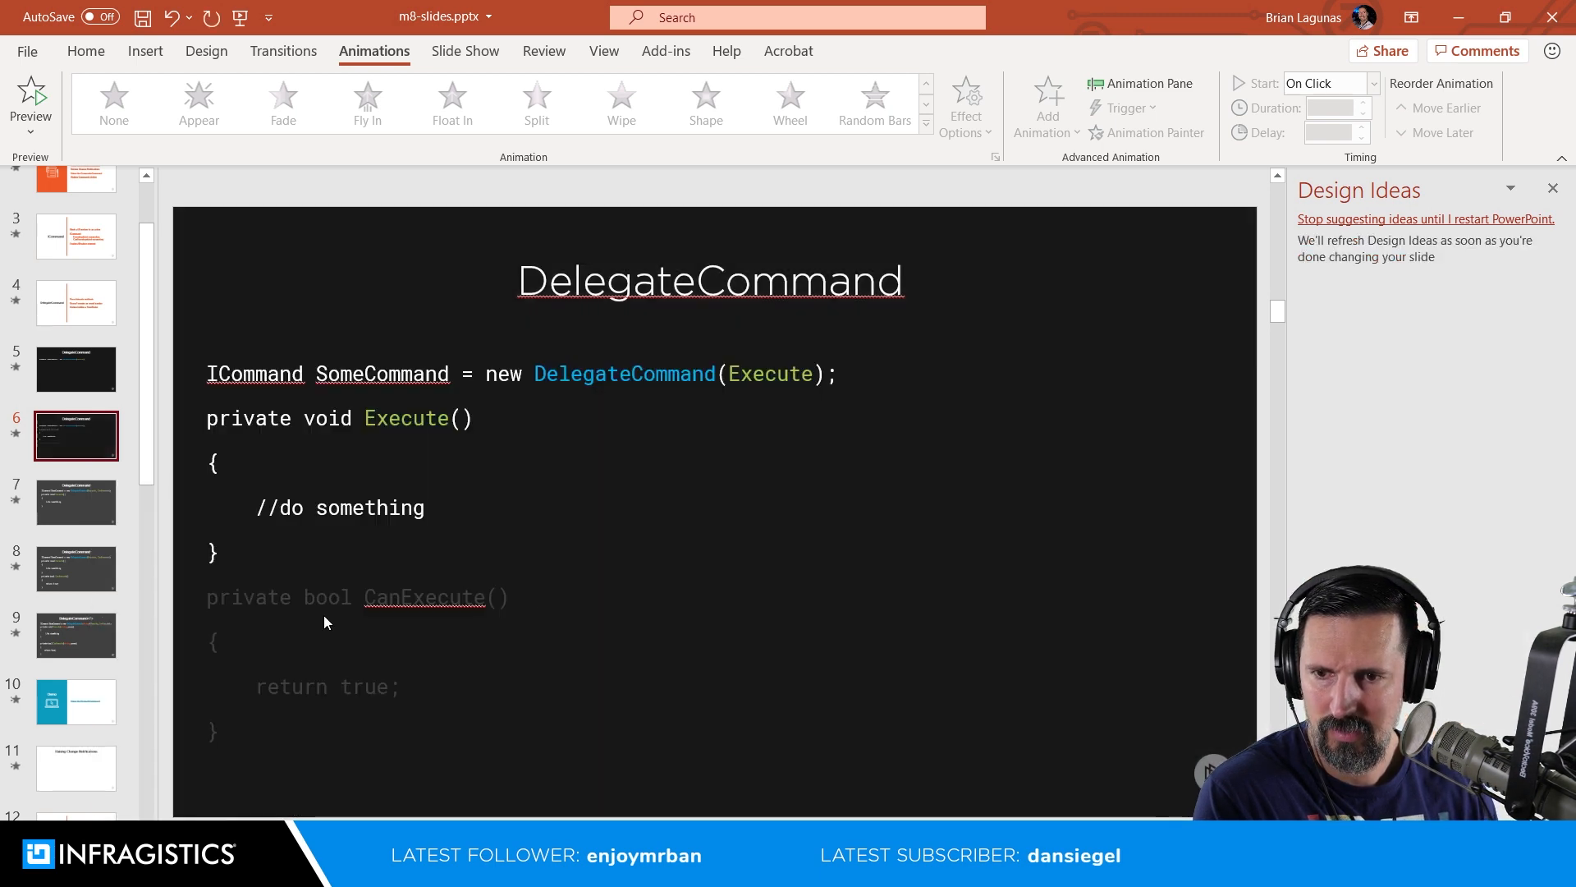
pyautogui.click(257, 743)
pyautogui.moveTo(218, 731); pyautogui.dragTo(189, 607)
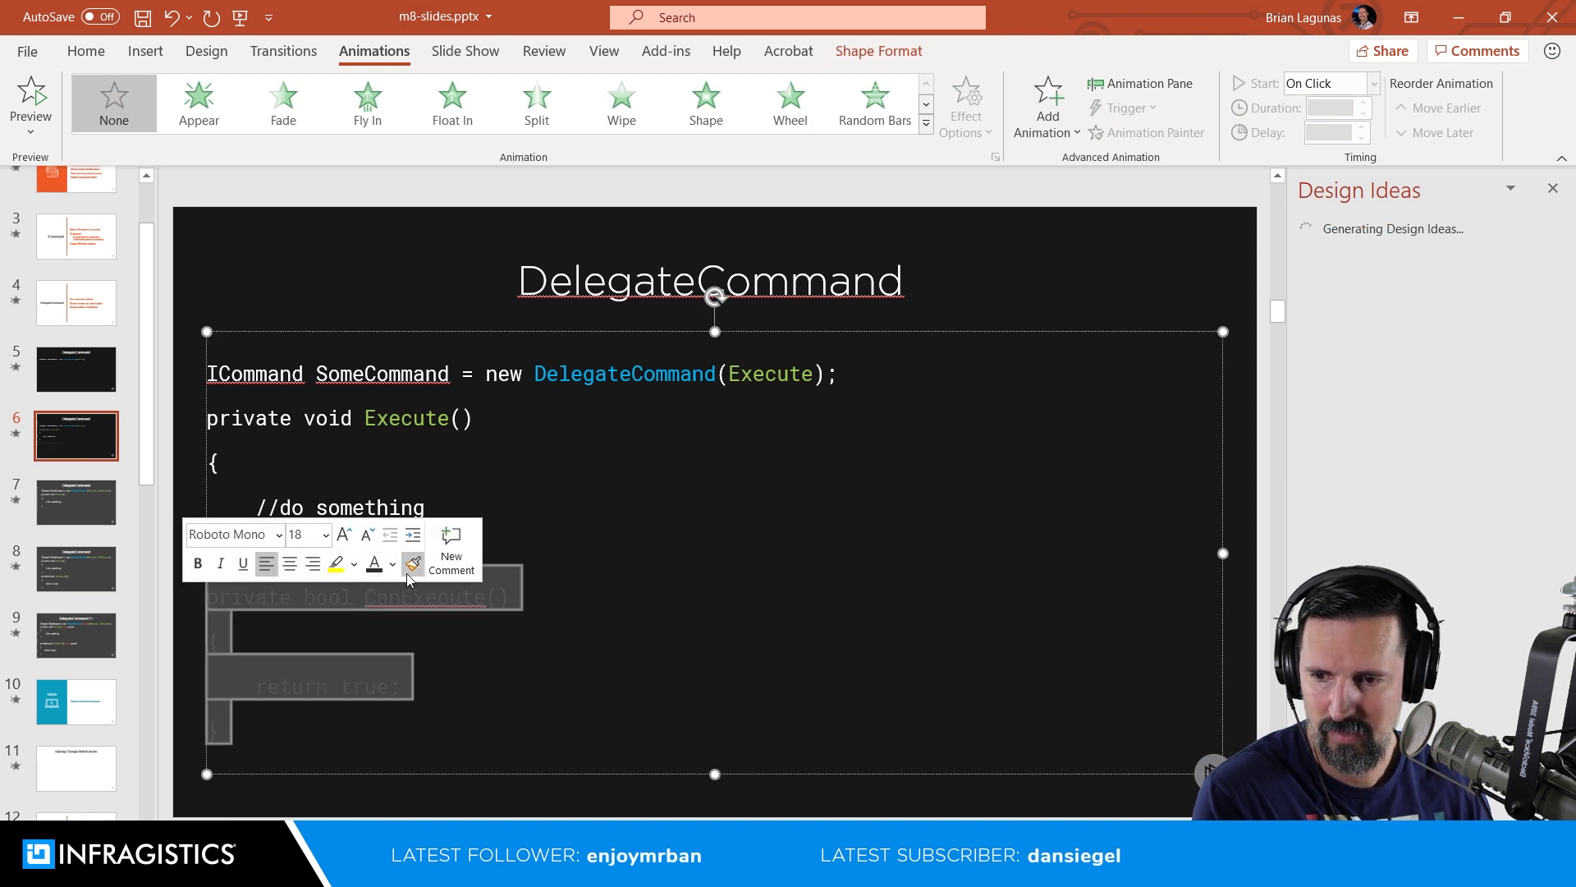
pyautogui.click(394, 565)
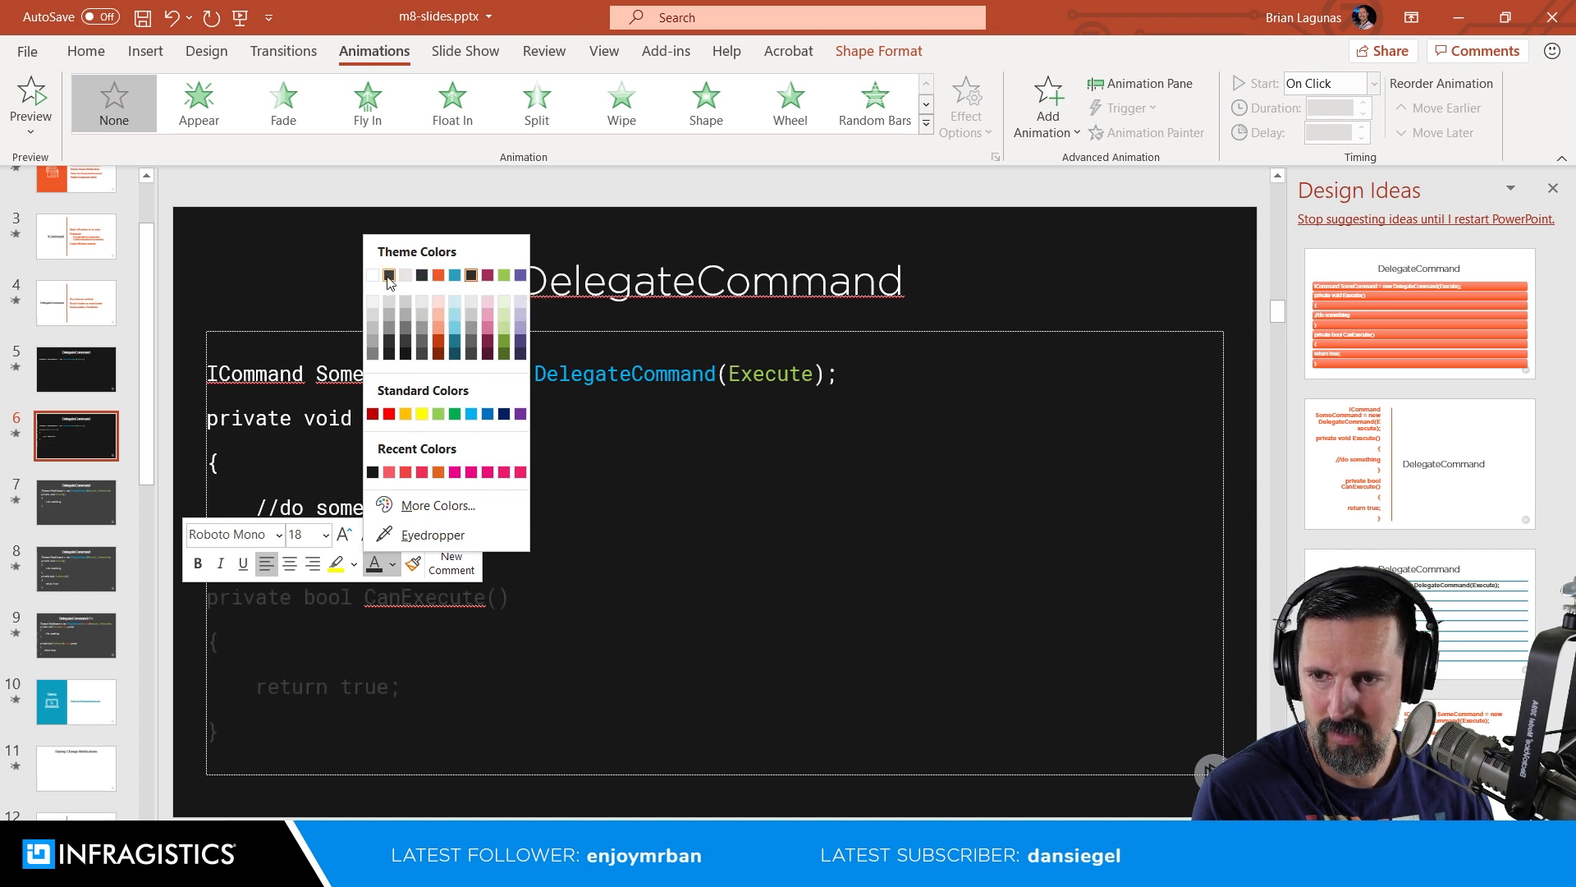
pyautogui.click(372, 472)
# Step: Apply the "Code: Dark Full Page with Title" layout to slide 7 and recolour its CanExecute method lines to match the background
pyautogui.click(76, 520)
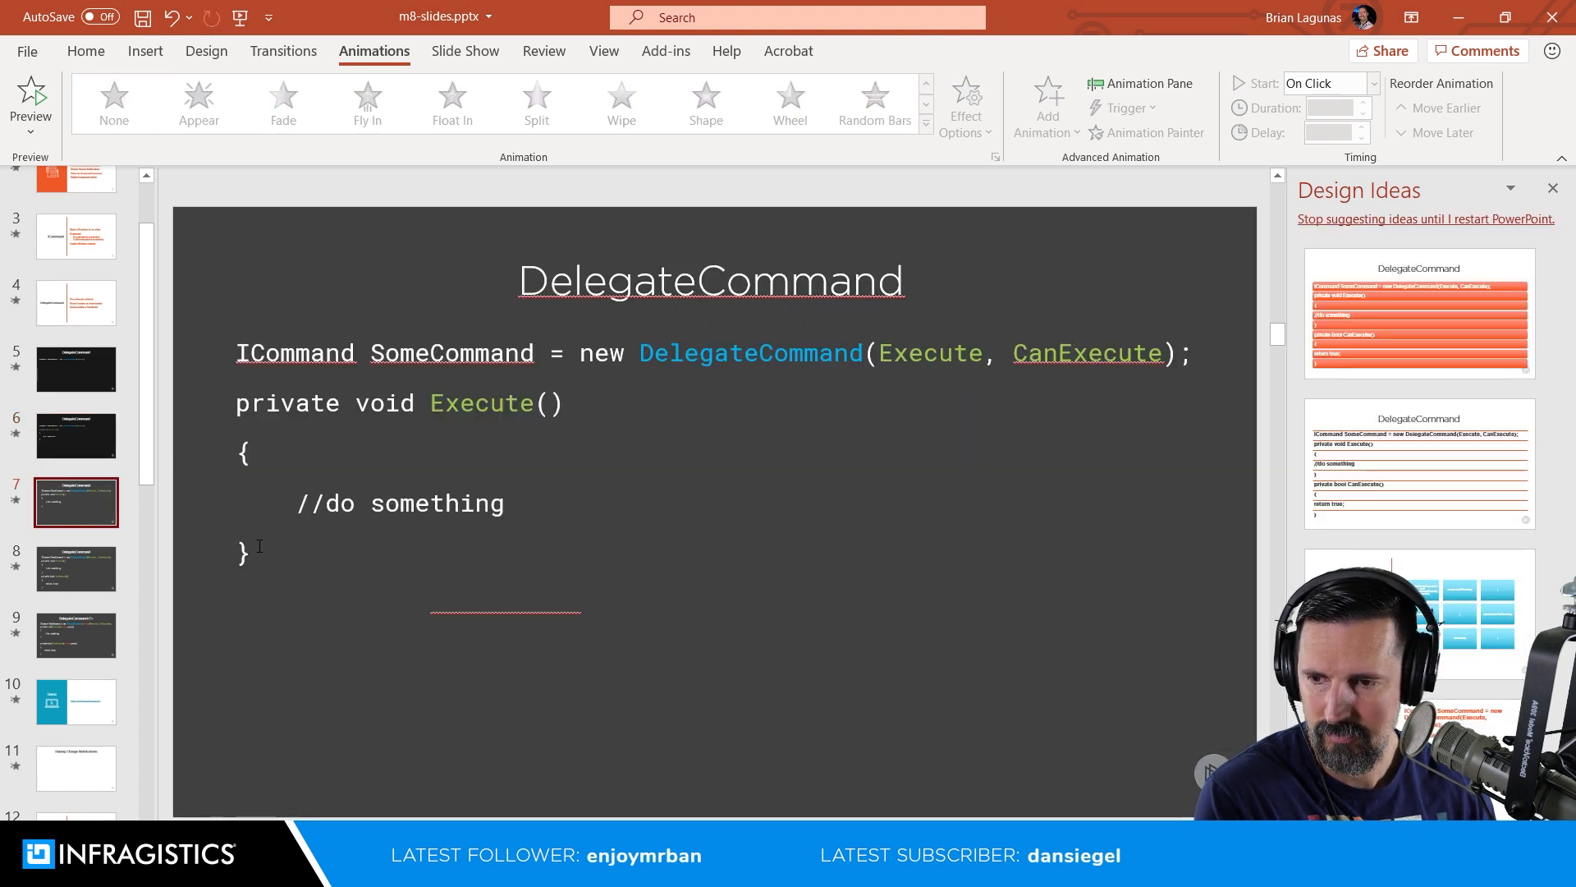
pyautogui.rightClick(70, 503)
pyautogui.moveTo(201, 341)
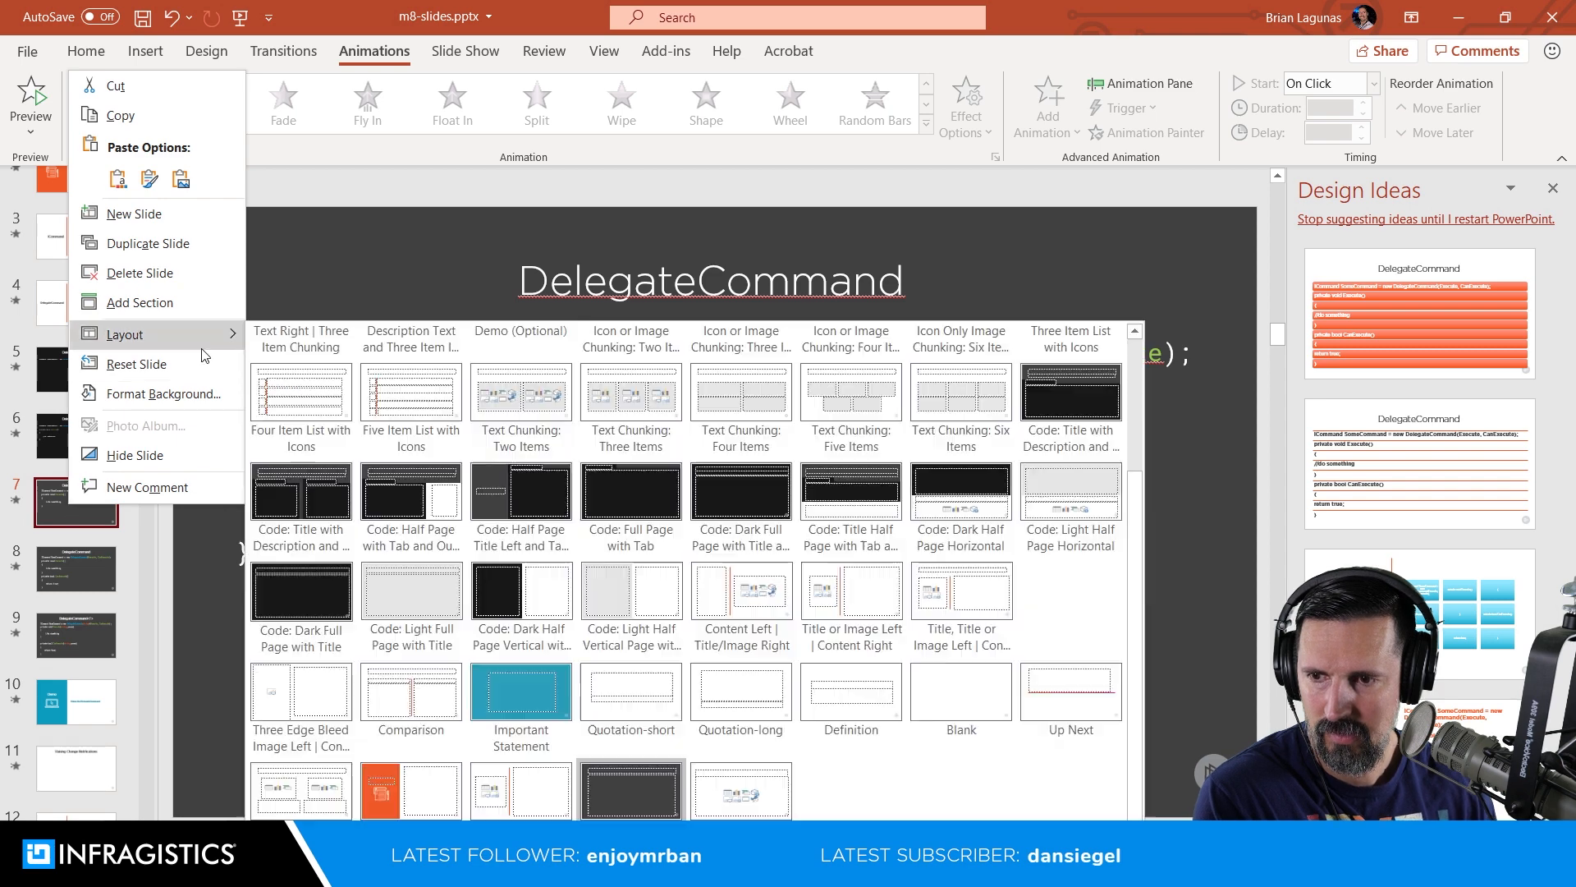
pyautogui.click(281, 584)
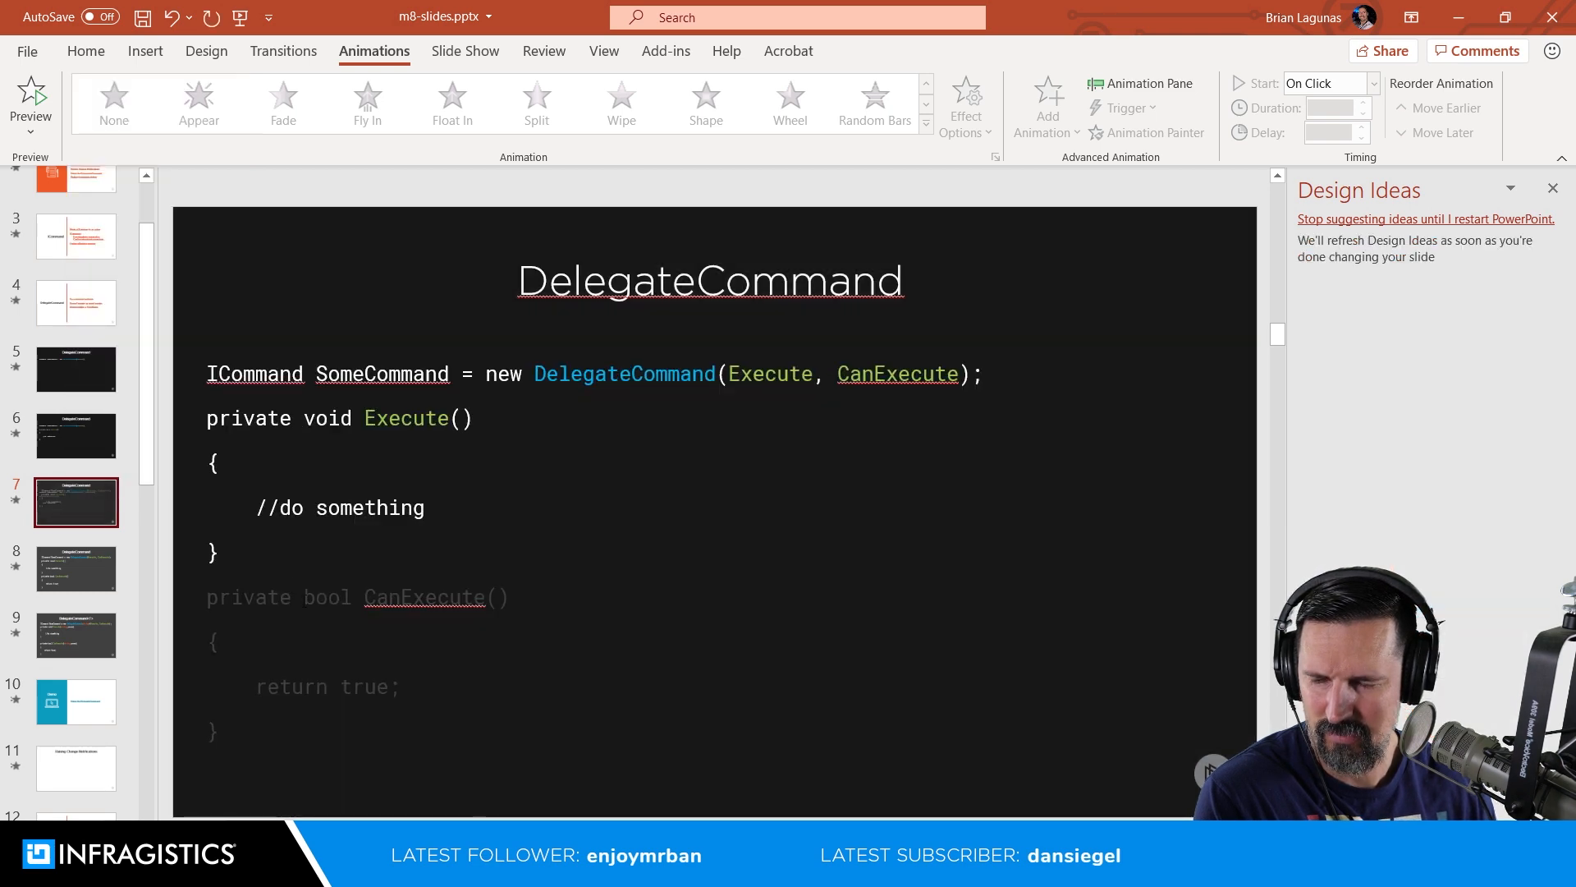
pyautogui.click(261, 713)
pyautogui.moveTo(252, 739); pyautogui.dragTo(193, 598)
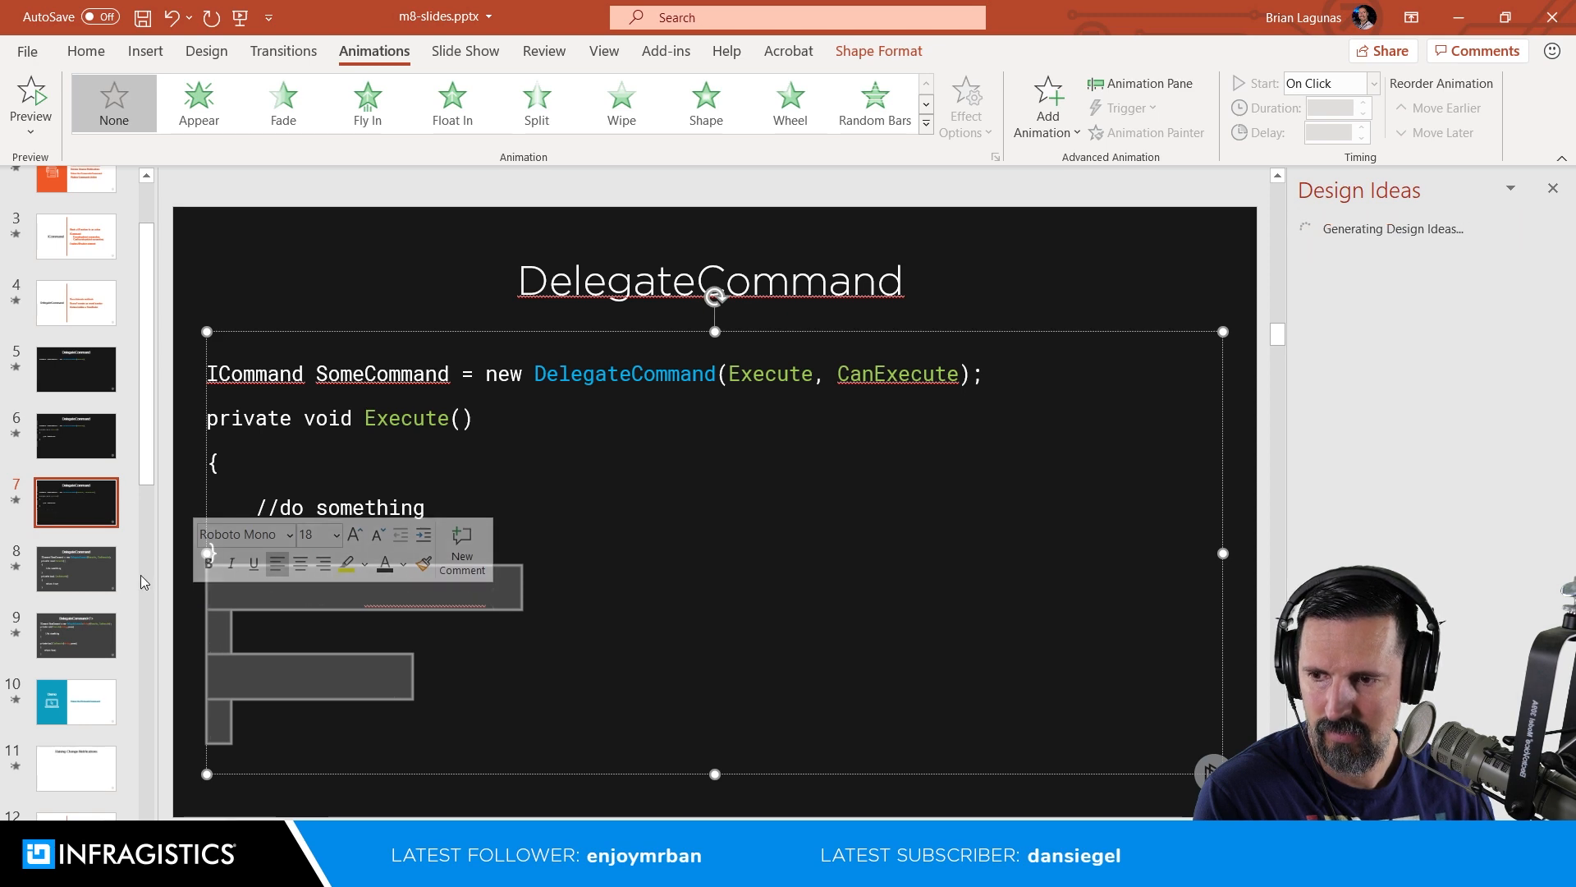
# Step: Apply the "Code: Dark Full Page with Title" layout to slide 8, keeping all its code lines shown
pyautogui.click(74, 573)
pyautogui.rightClick(73, 571)
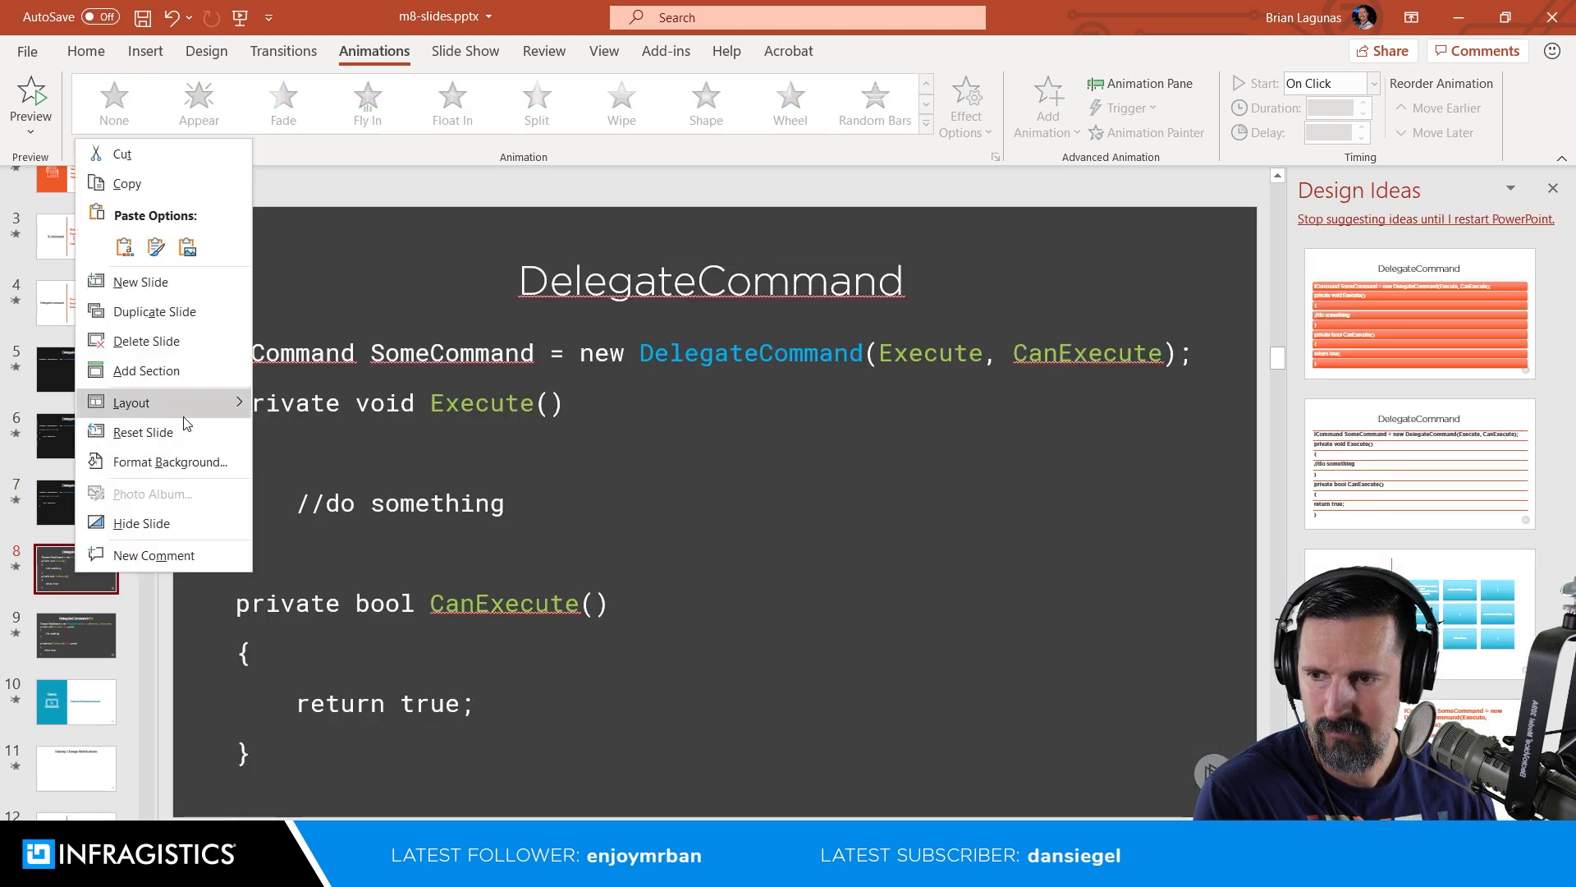
pyautogui.moveTo(187, 411)
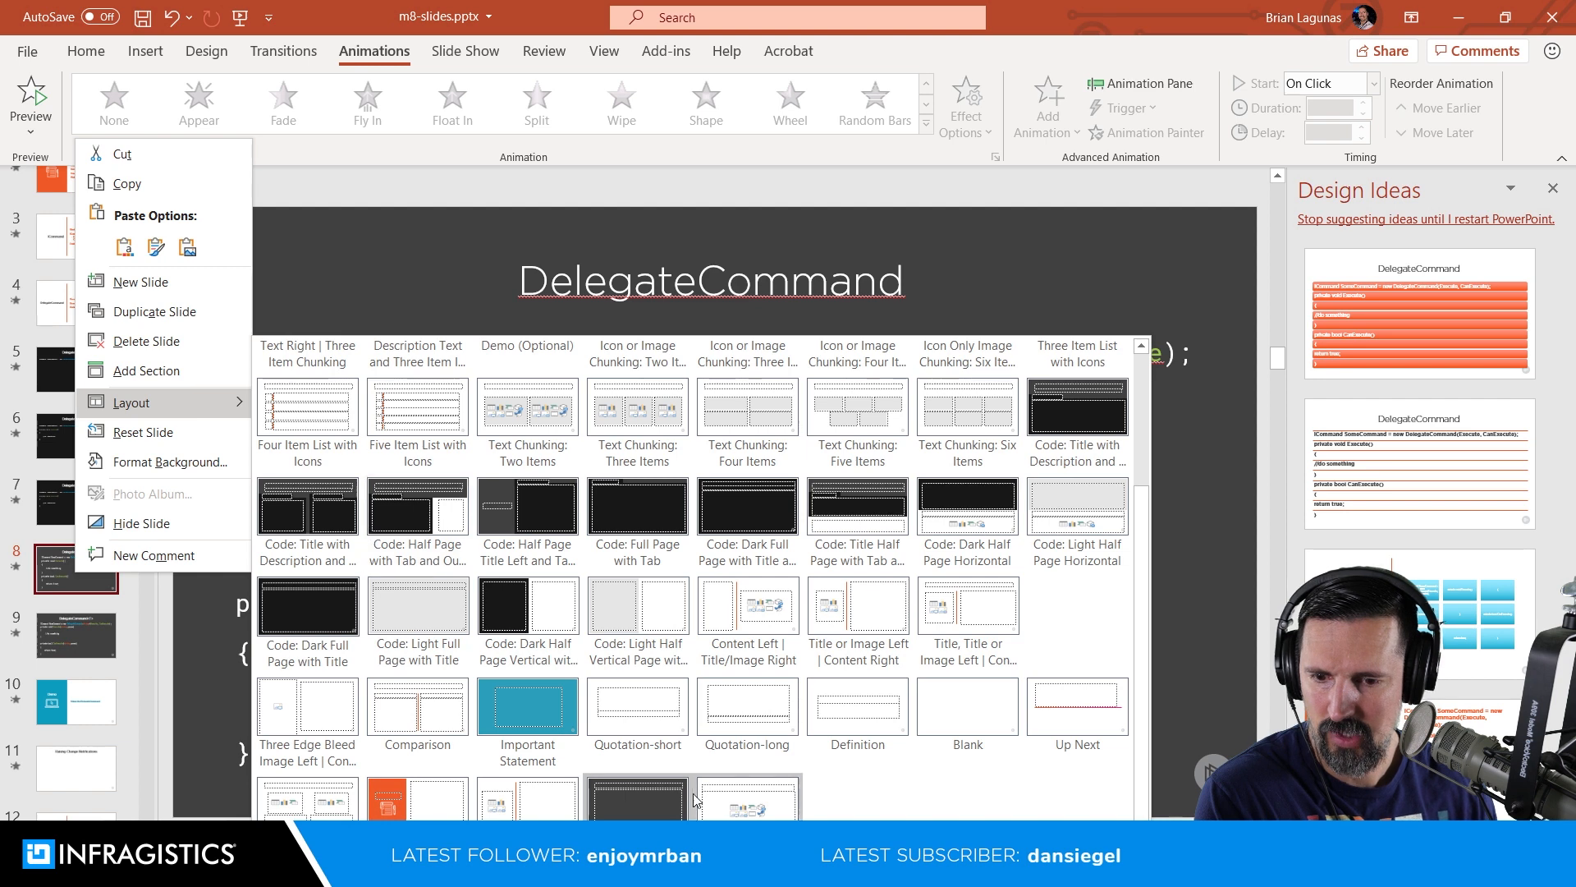
pyautogui.click(289, 613)
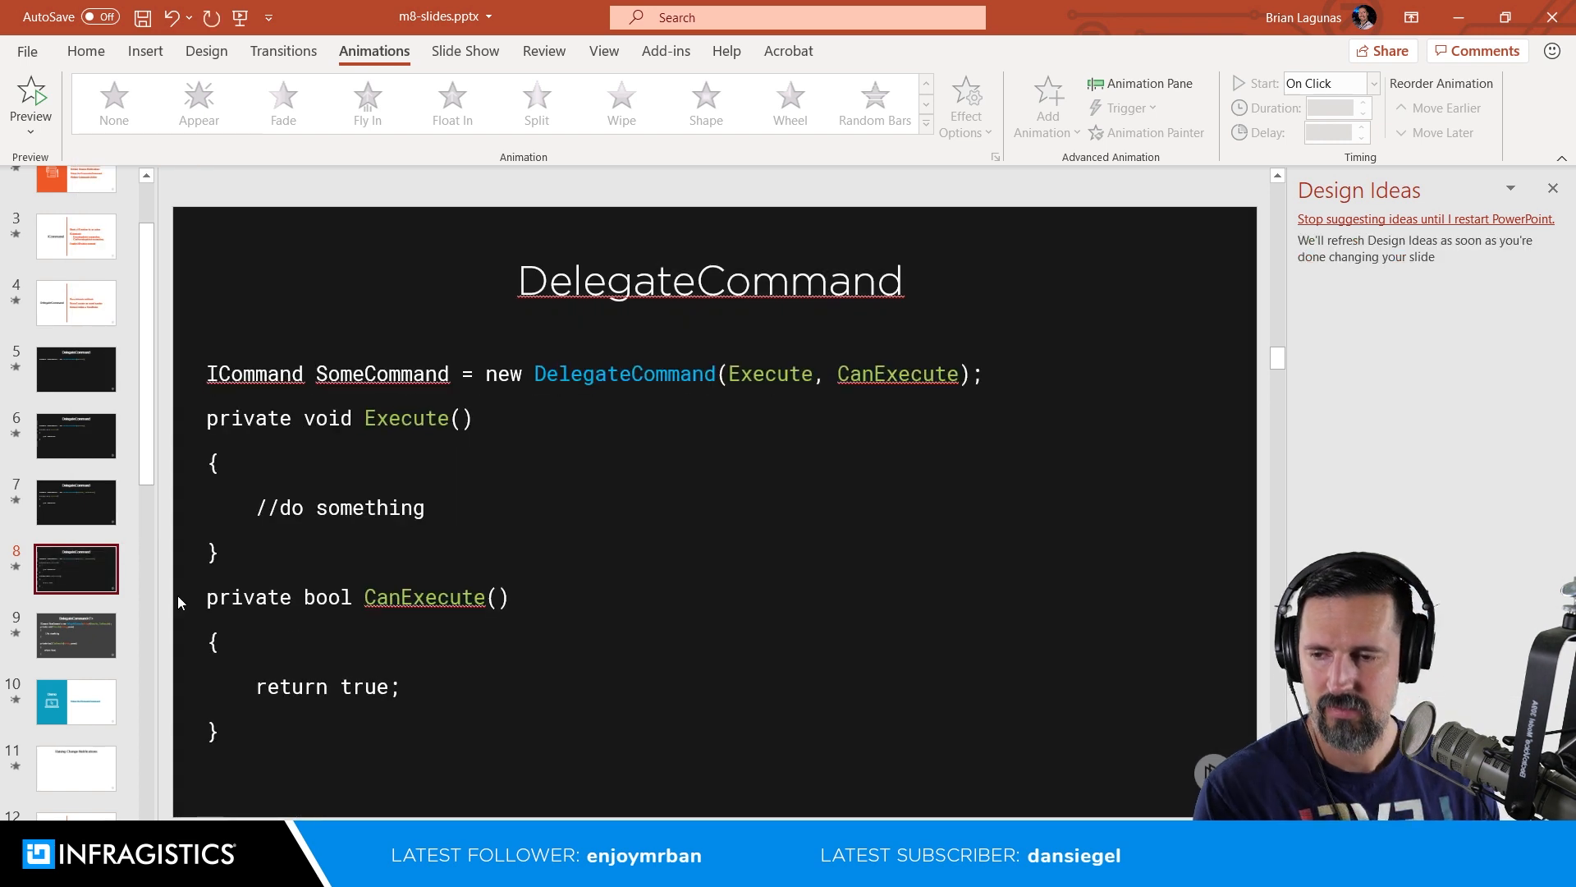
# Step: Apply the "Code: Dark Full Page with Title" layout to the DelegateCommand<T> slide, slide 9
pyautogui.rightClick(94, 635)
pyautogui.moveTo(187, 461)
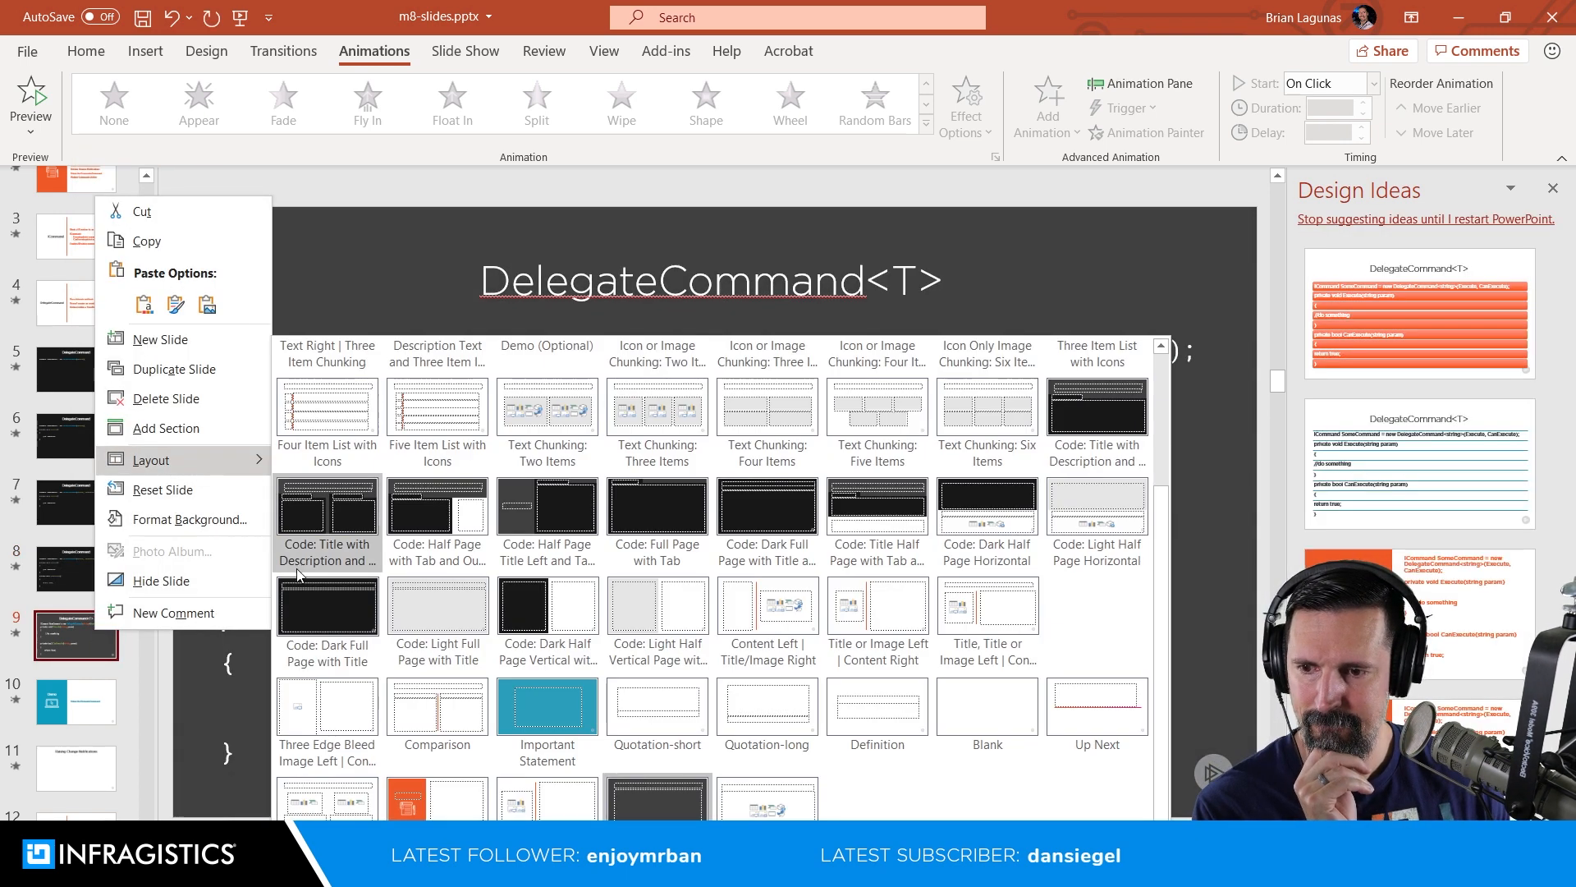
pyautogui.click(305, 603)
# Step: Apply the "Code: Dark Full Page with Title" layout to slide 21, the IActiveAware interface code slide
pyautogui.scroll(-3, 80, 581)
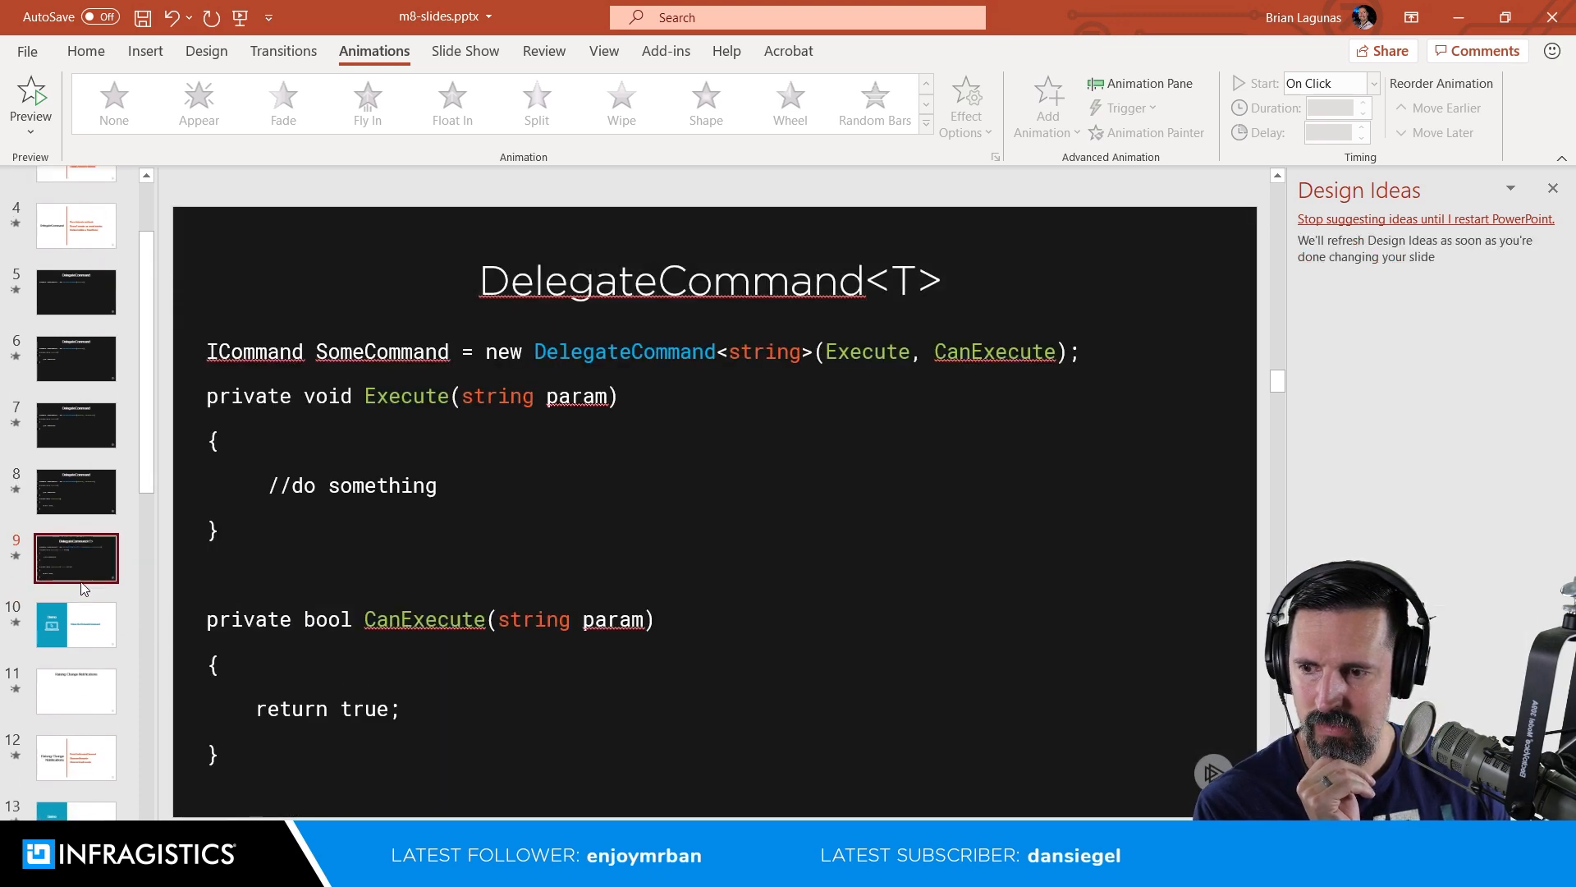
pyautogui.scroll(-4, 81, 582)
pyautogui.click(80, 582)
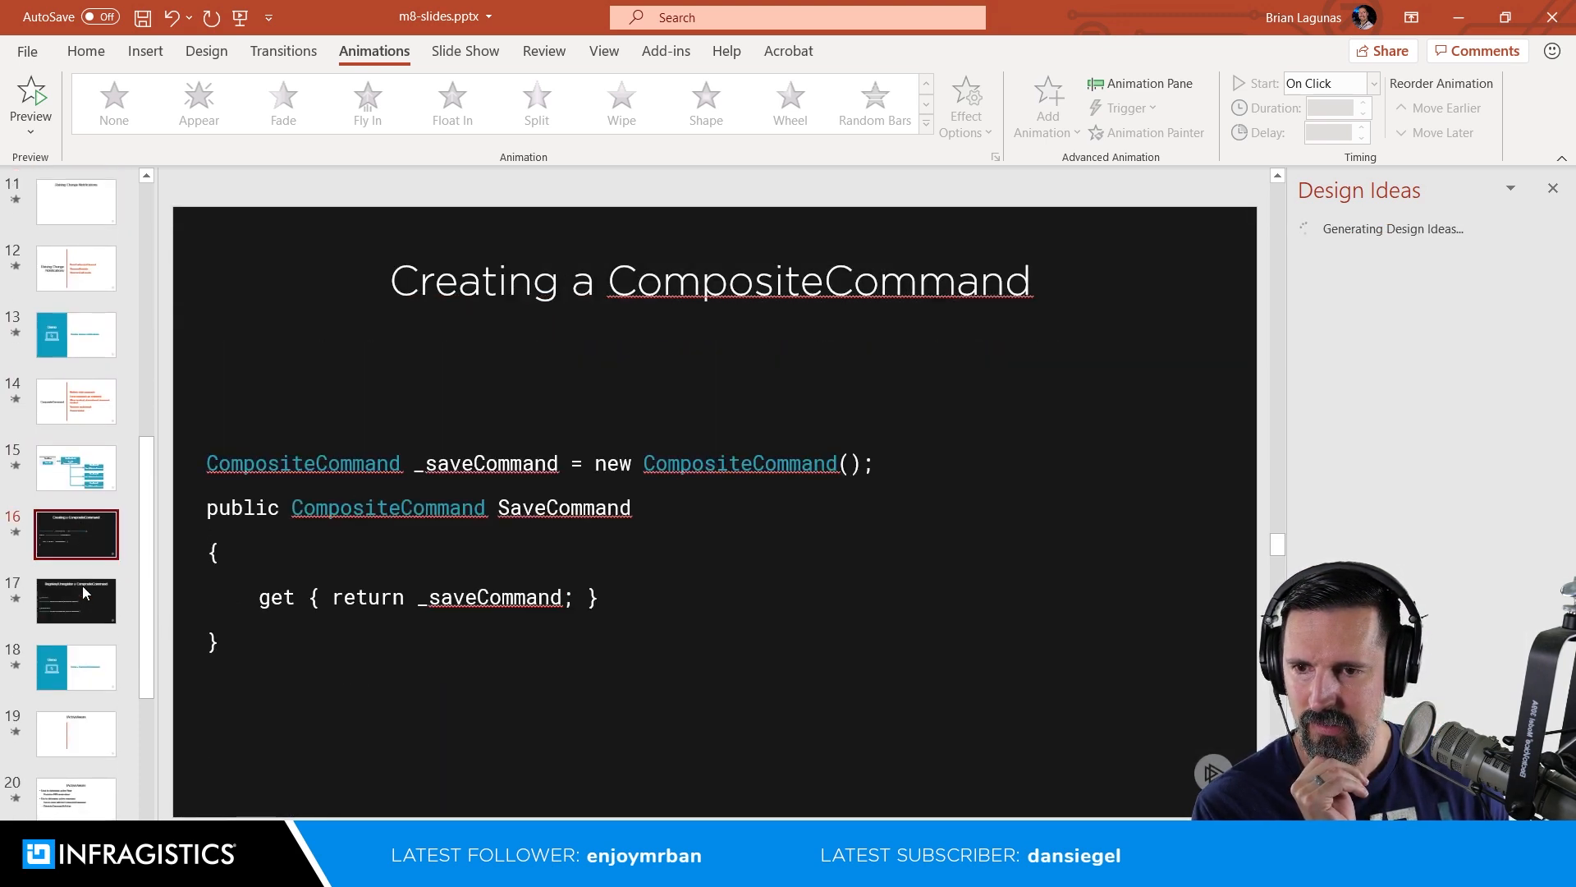
pyautogui.scroll(-3, 80, 598)
pyautogui.click(80, 601)
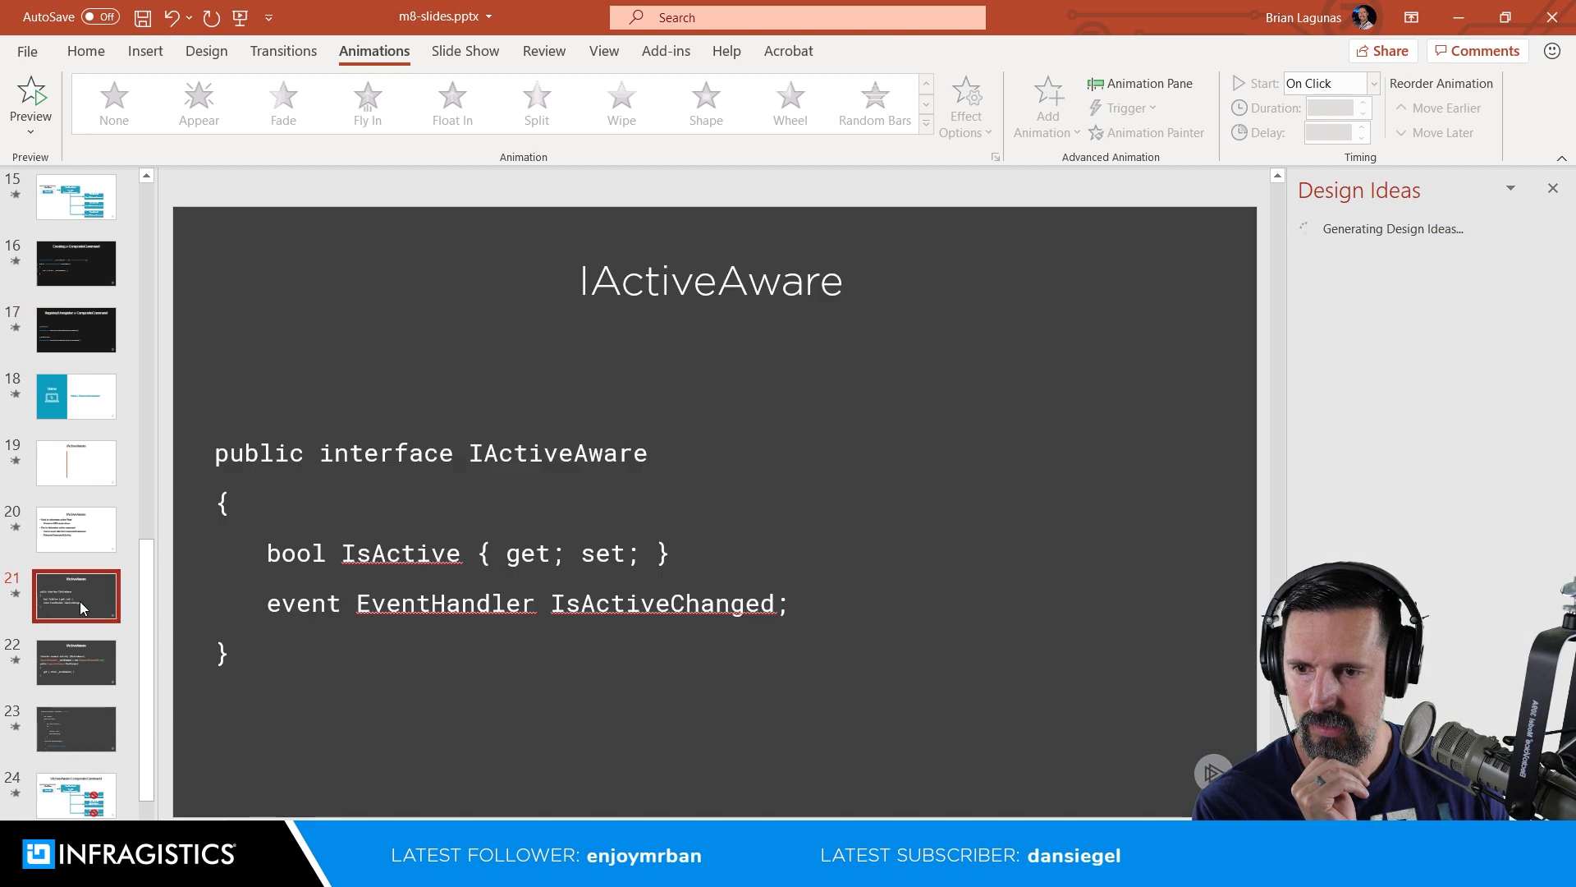
pyautogui.rightClick(81, 601)
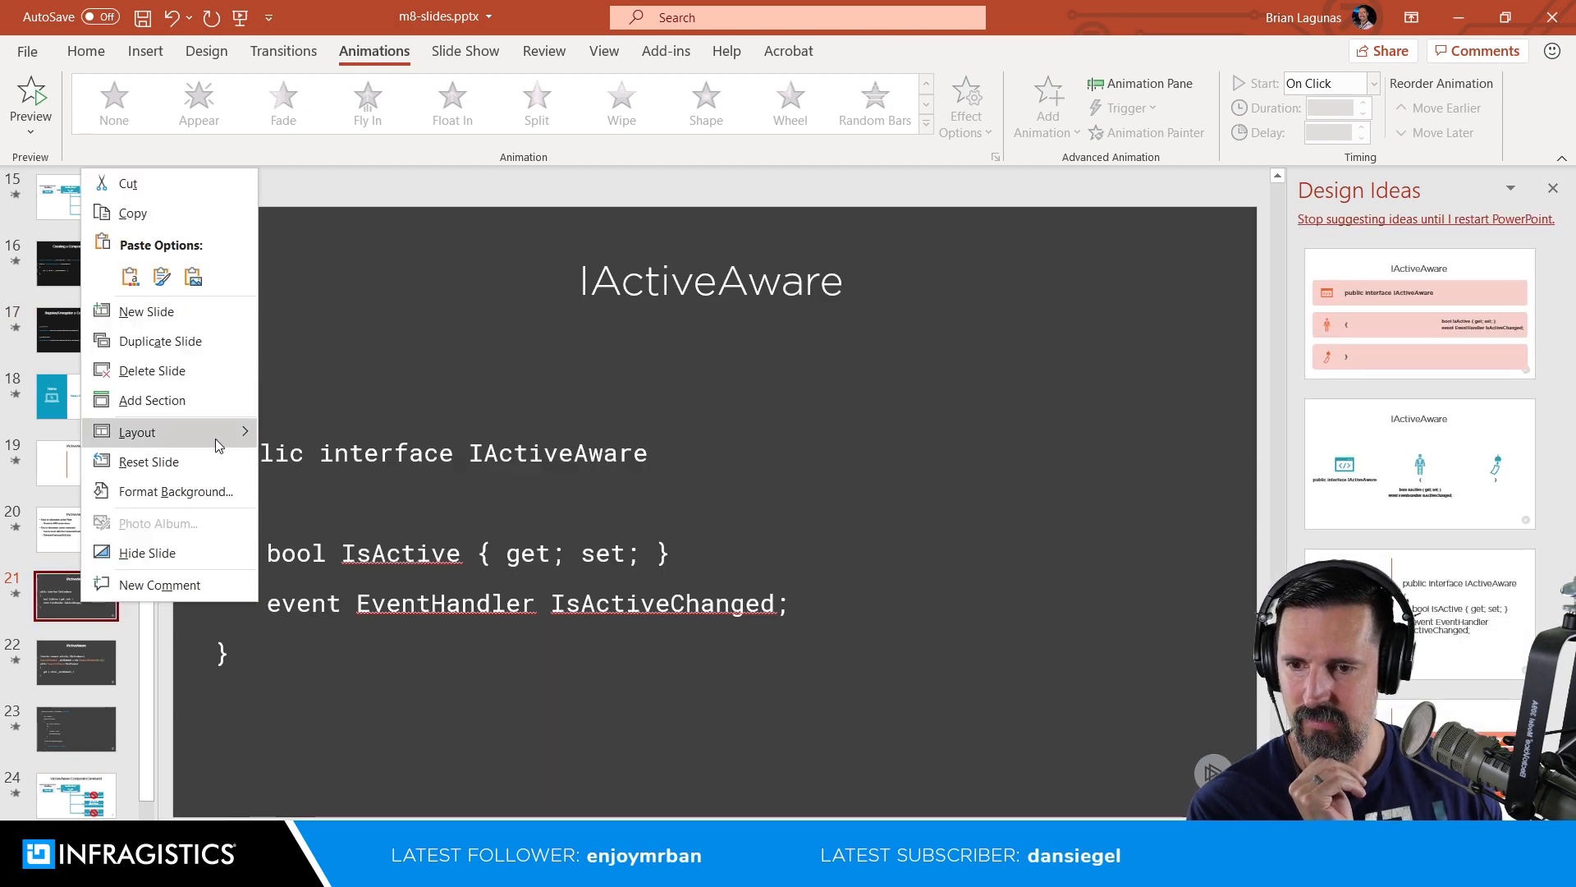
pyautogui.moveTo(219, 445)
pyautogui.click(314, 518)
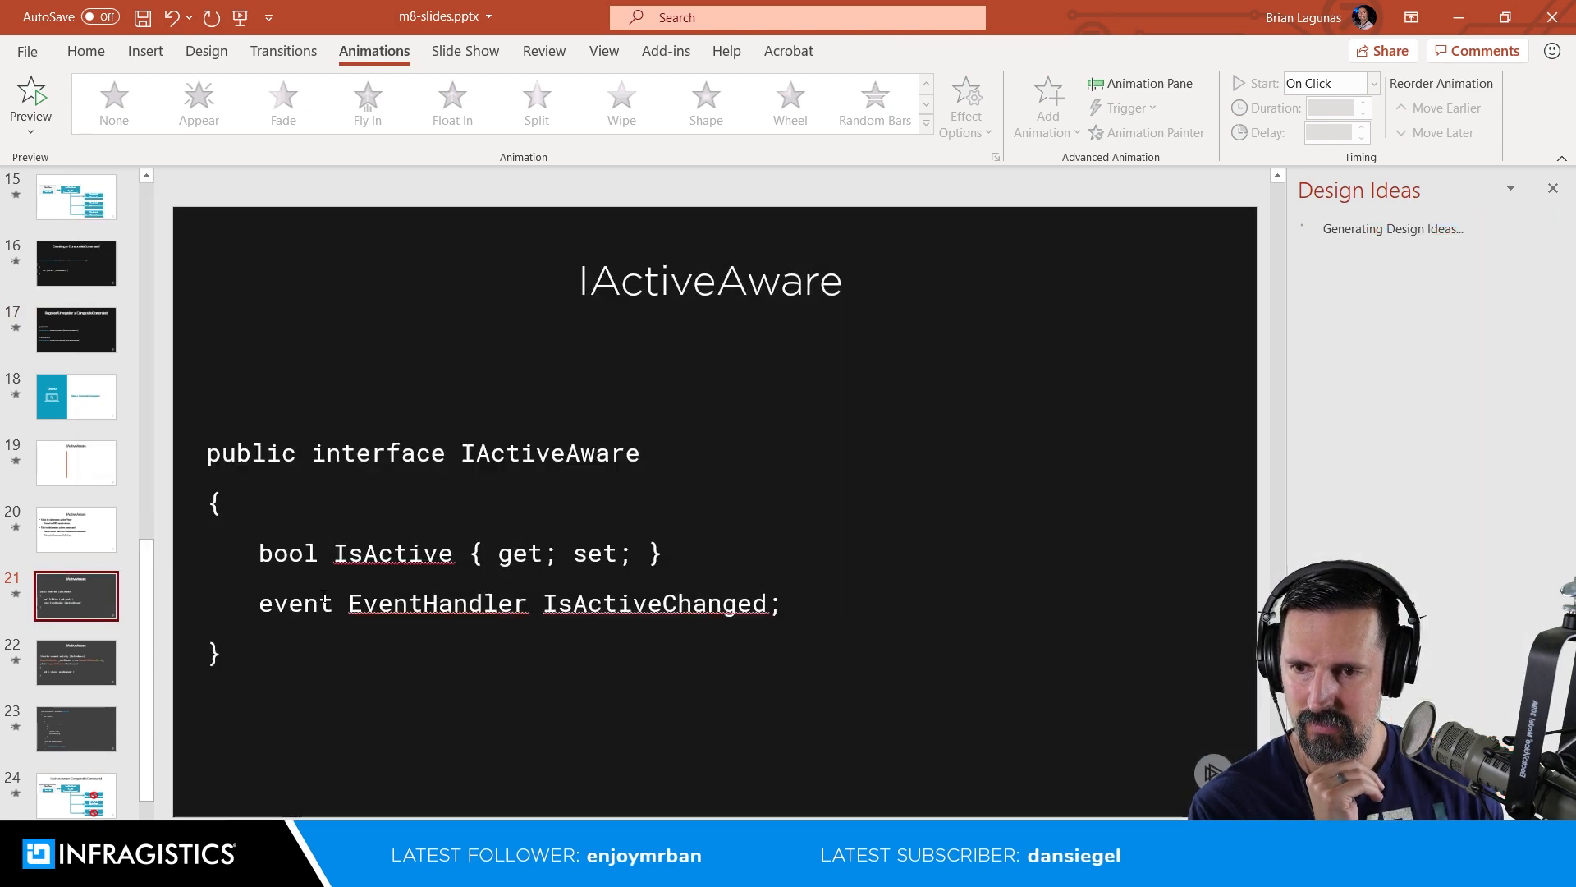
# Step: Apply the "Code: Dark Full Page with Title" layout to slide 22, the IActiveAware slide with the CompositeCommand code
pyautogui.click(76, 669)
pyautogui.rightClick(76, 669)
pyautogui.moveTo(201, 495)
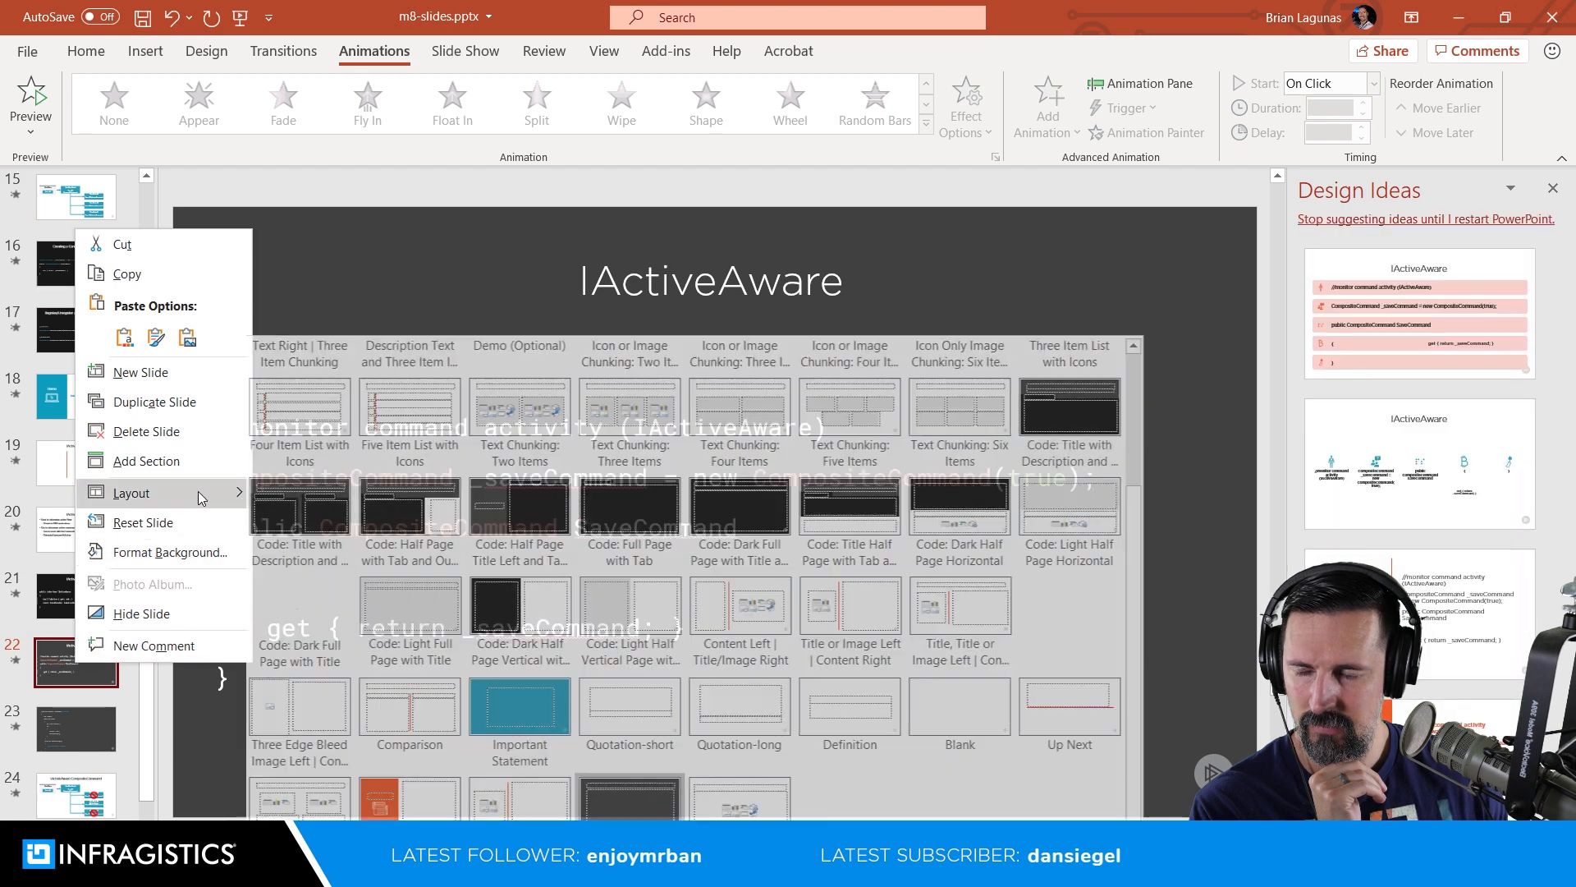
pyautogui.click(293, 596)
# Step: Apply the "Code: Dark Full Page with Title" layout to slide 23, the ViewModel class code slide
pyautogui.click(76, 729)
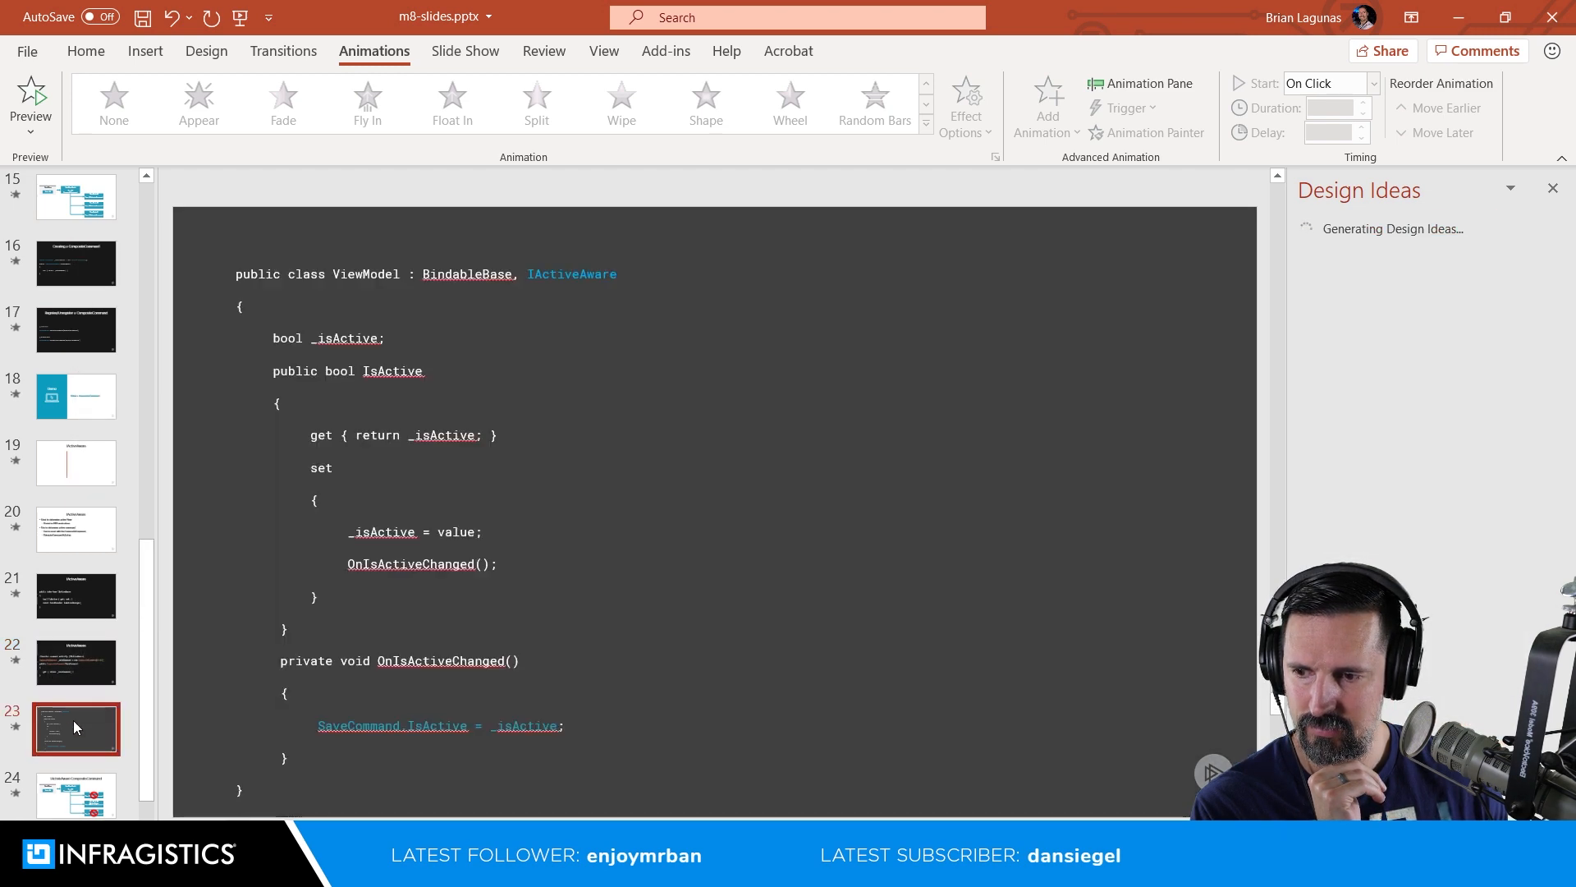
pyautogui.rightClick(76, 728)
pyautogui.moveTo(195, 552)
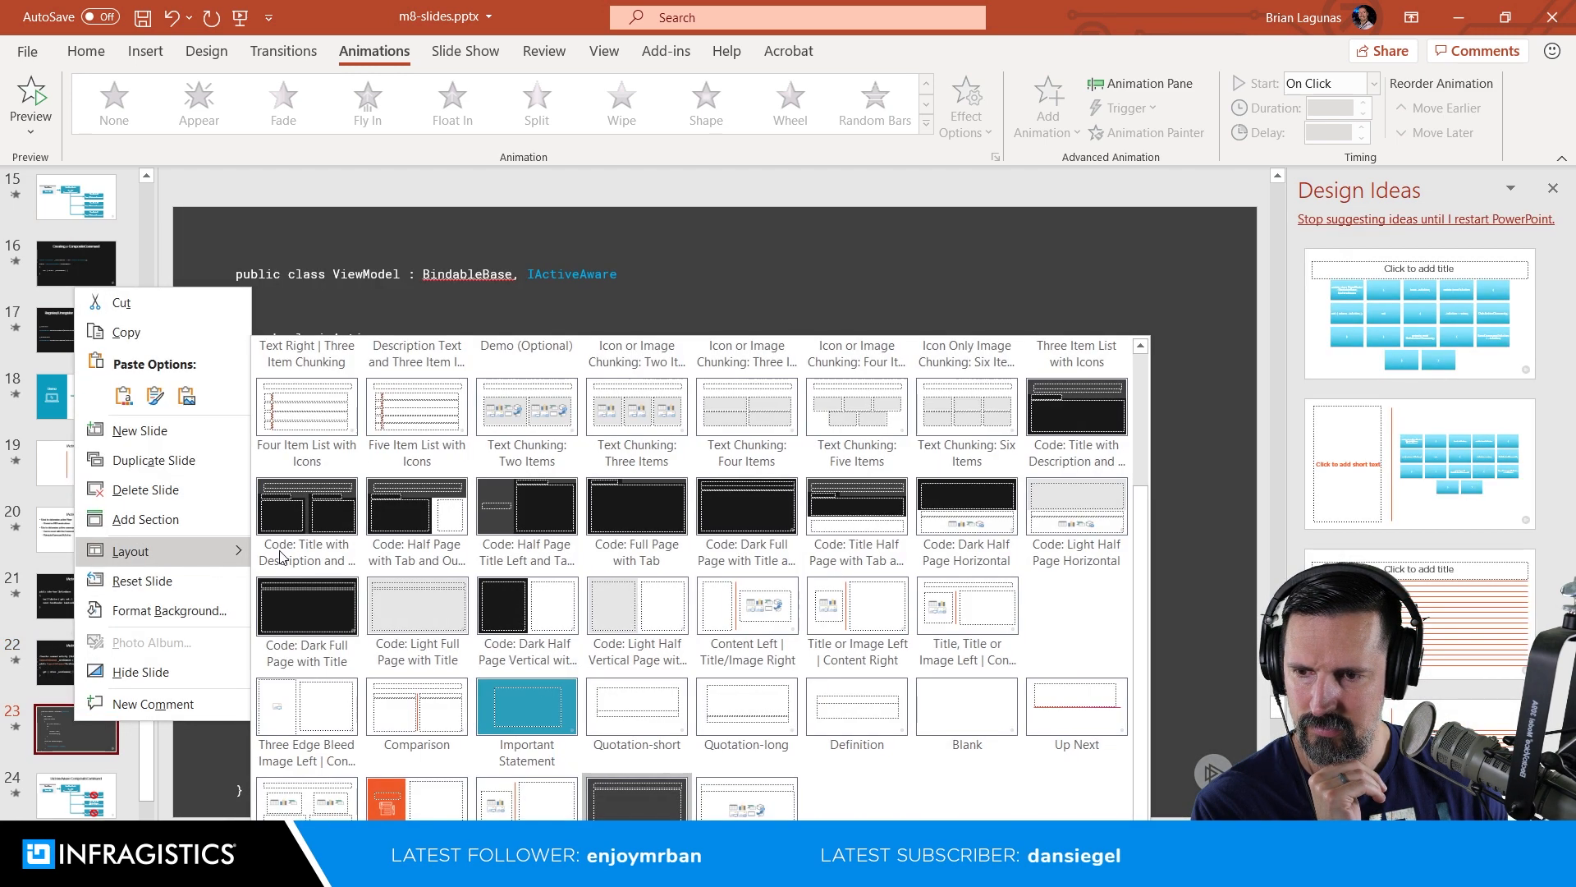
pyautogui.click(338, 624)
pyautogui.scroll(-2, 119, 693)
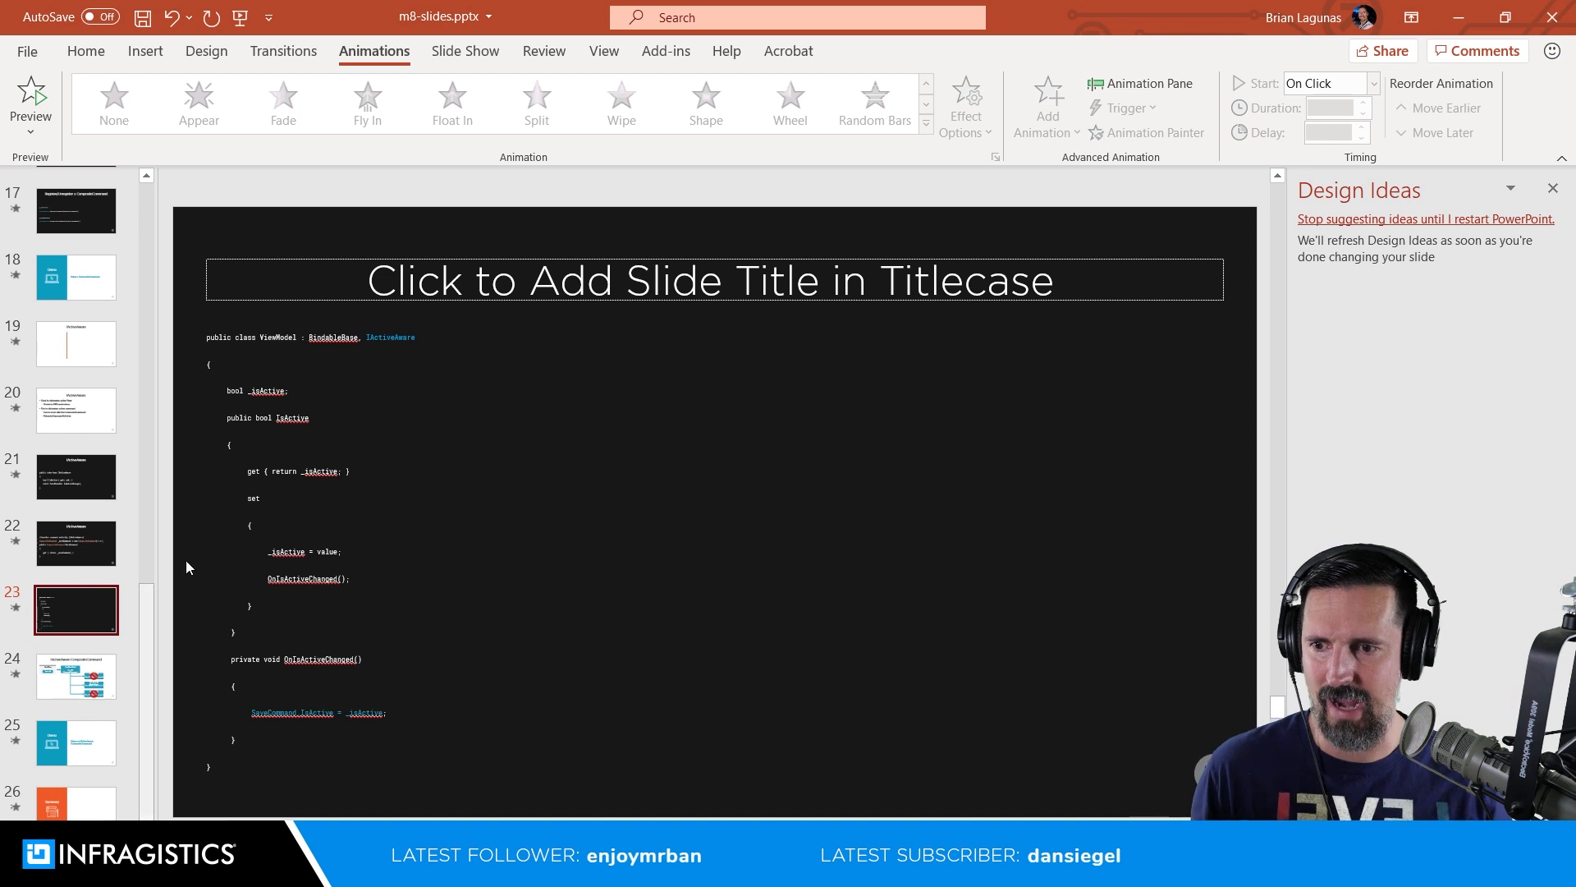
# Step: On slide 23, pull the setter's opening brace up onto the set line and delete the "_isActive = value;" statement
pyautogui.click(334, 611)
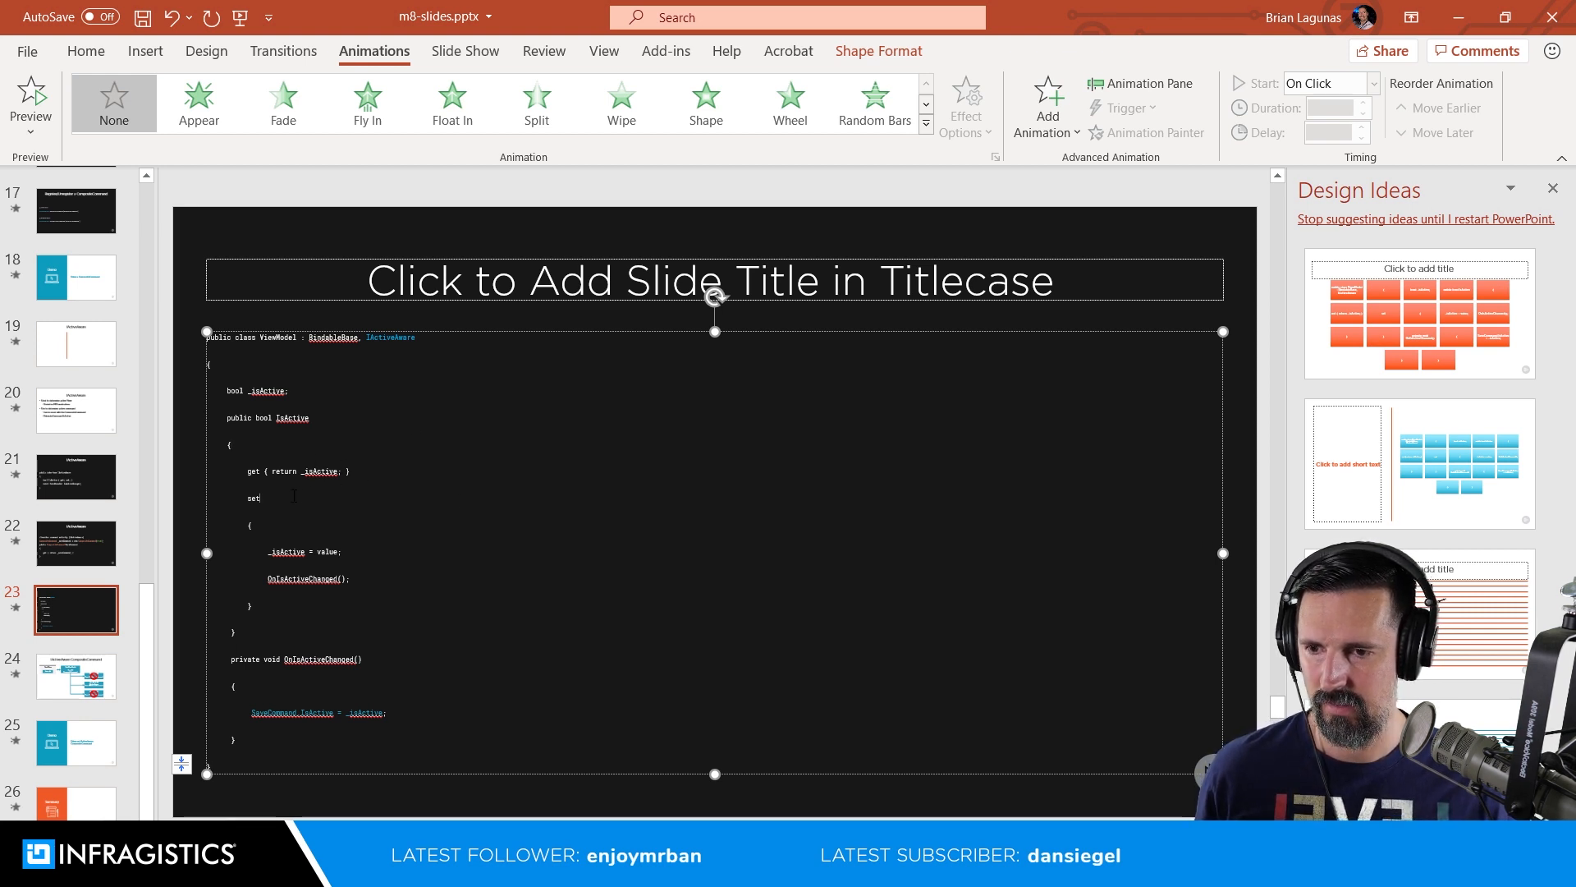
pyautogui.press('Delete')
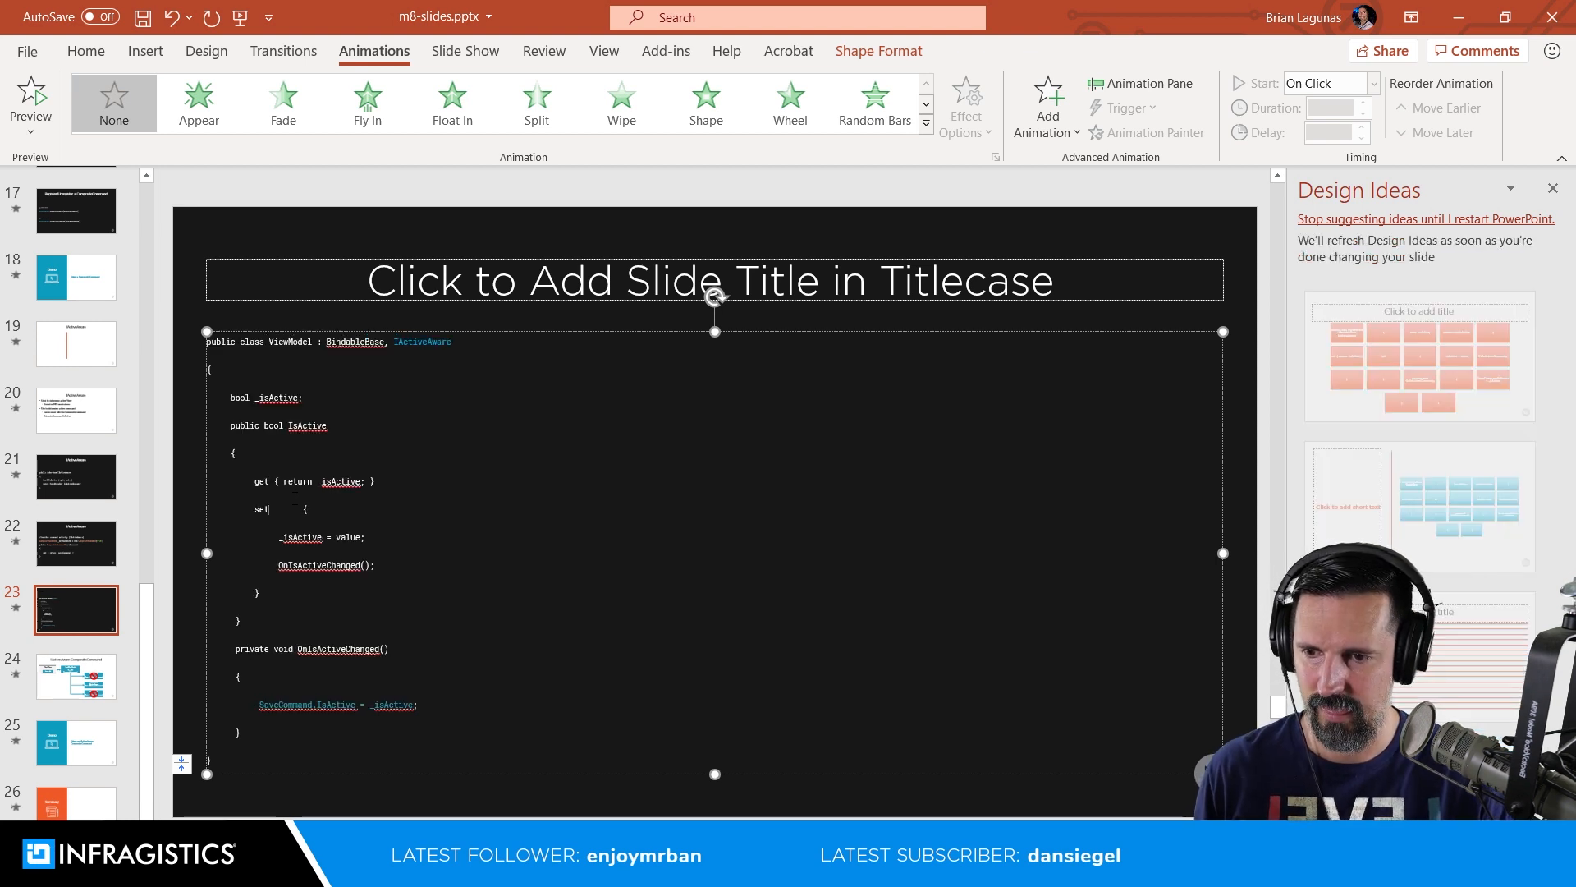
pyautogui.press('Delete')
pyautogui.press('Delete')
pyautogui.press('Delete')
pyautogui.press('Delete')
pyautogui.press('Delete')
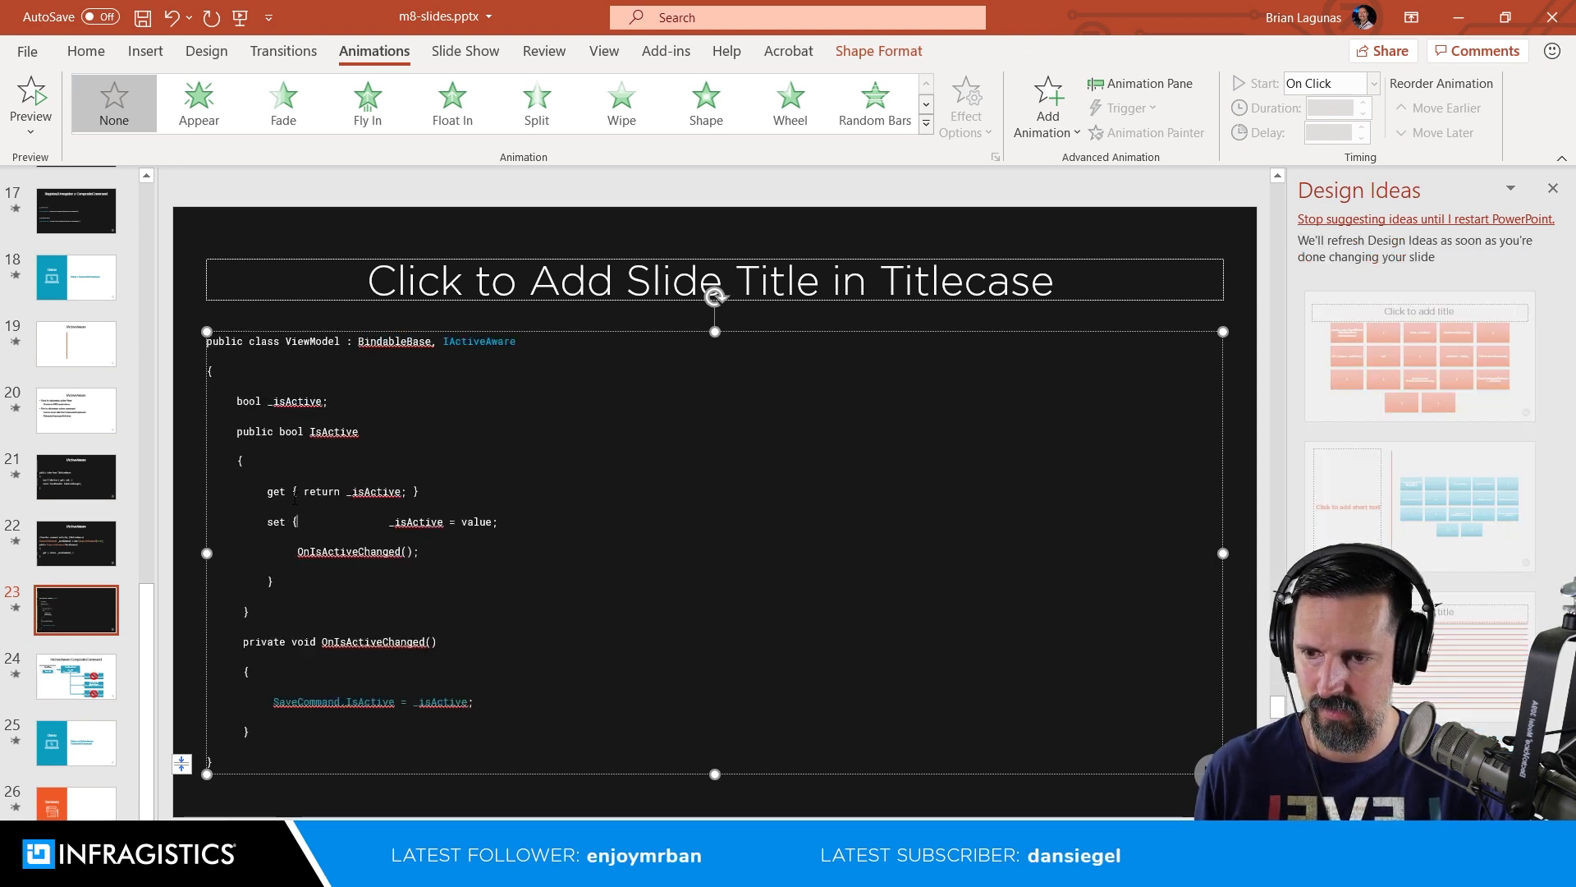
pyautogui.press('Delete')
pyautogui.press('Delete')
pyautogui.press('Delete')
pyautogui.press('Delete')
pyautogui.press('Delete')
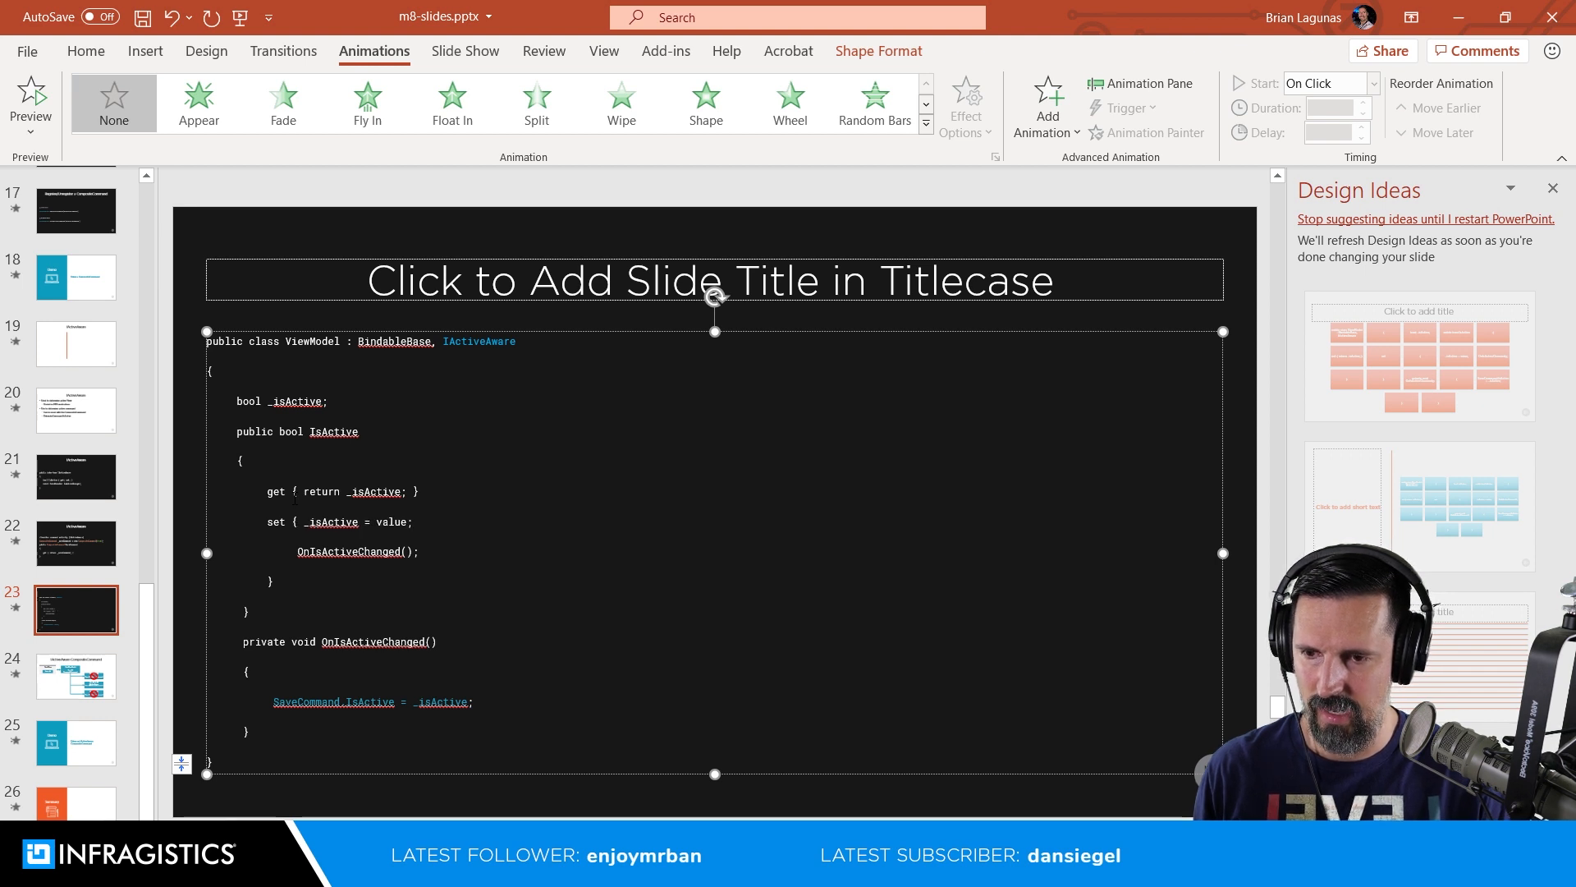
pyautogui.press('Delete')
pyautogui.press('Delete')
pyautogui.press('Delete')
pyautogui.press('Delete')
pyautogui.press('Delete')
pyautogui.press('Delete')
pyautogui.press('Delete')
pyautogui.press('Delete')
pyautogui.press('Delete')
pyautogui.press('Delete')
pyautogui.press('Delete')
pyautogui.press('Delete')
pyautogui.press('Delete')
pyautogui.press('Delete')
pyautogui.press('Delete')
pyautogui.press('Delete')
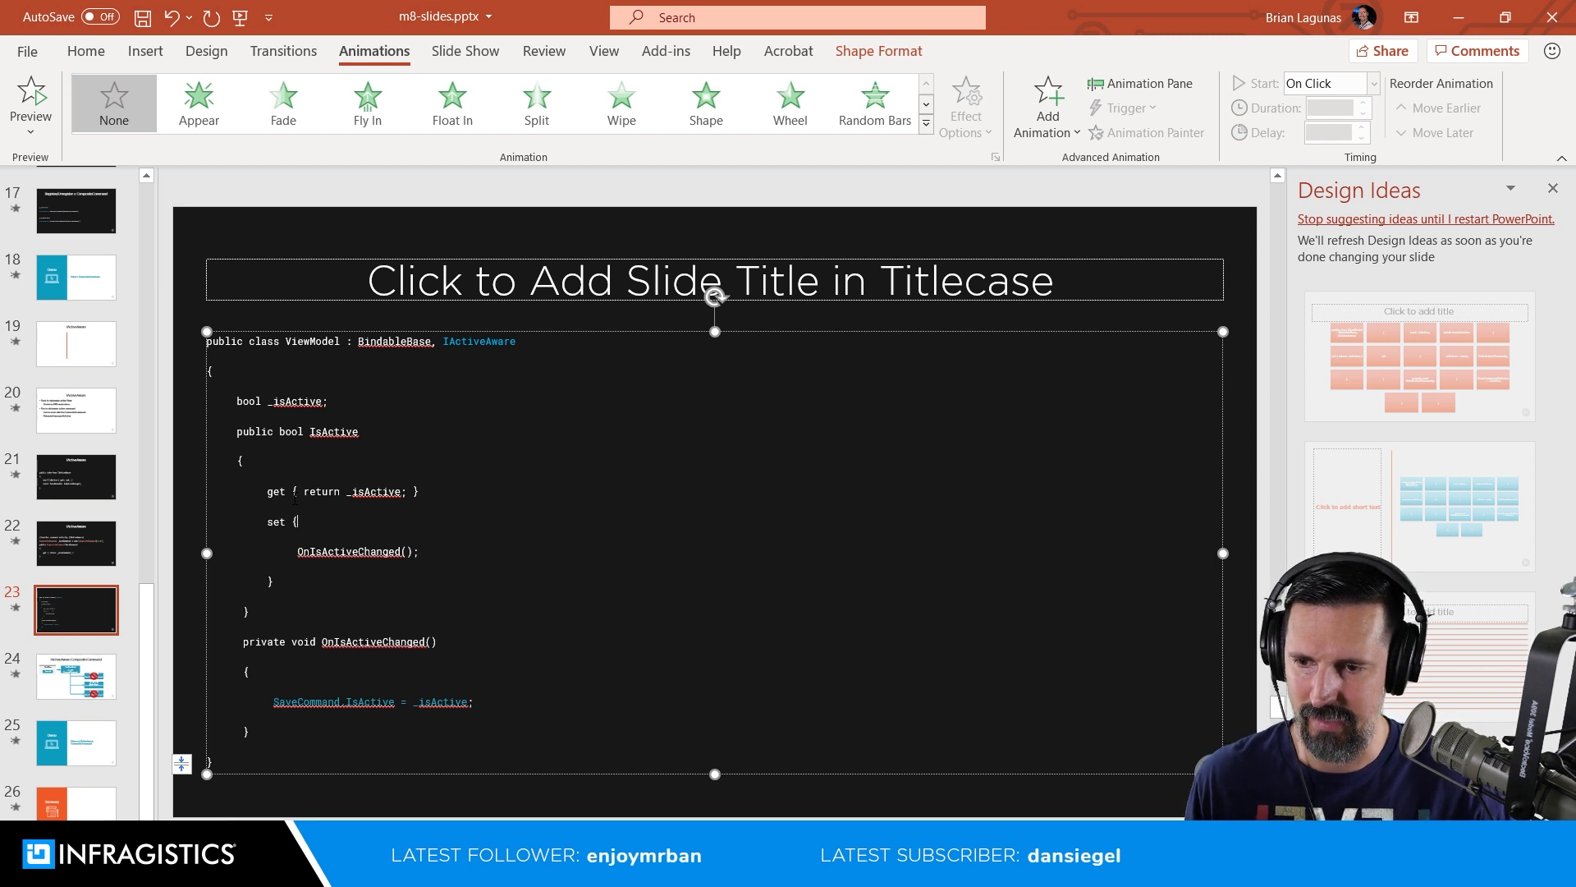
# Step: Join OnIsActiveChanged() and the closing brace onto the set line, remove its semicolon, put a comma before it and trim the extra spaces
pyautogui.press('Delete')
pyautogui.press('Delete')
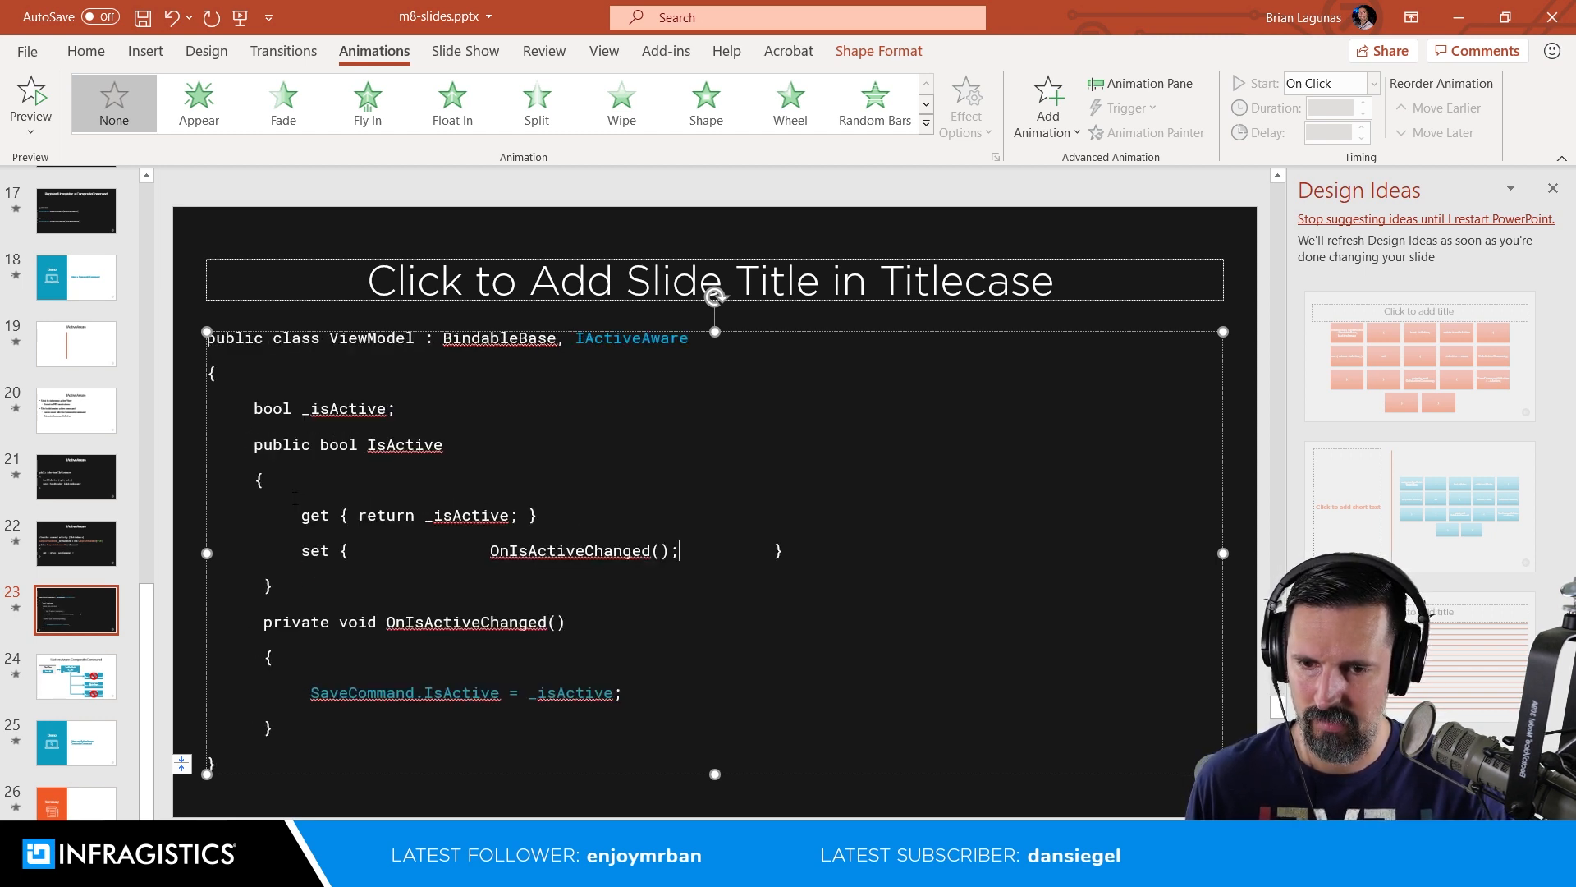
pyautogui.press('BackSpace')
pyautogui.press('Left')
pyautogui.press('Left')
pyautogui.press('Left')
pyautogui.write(',')
pyautogui.press('Left')
pyautogui.press('Left')
pyautogui.press('Left')
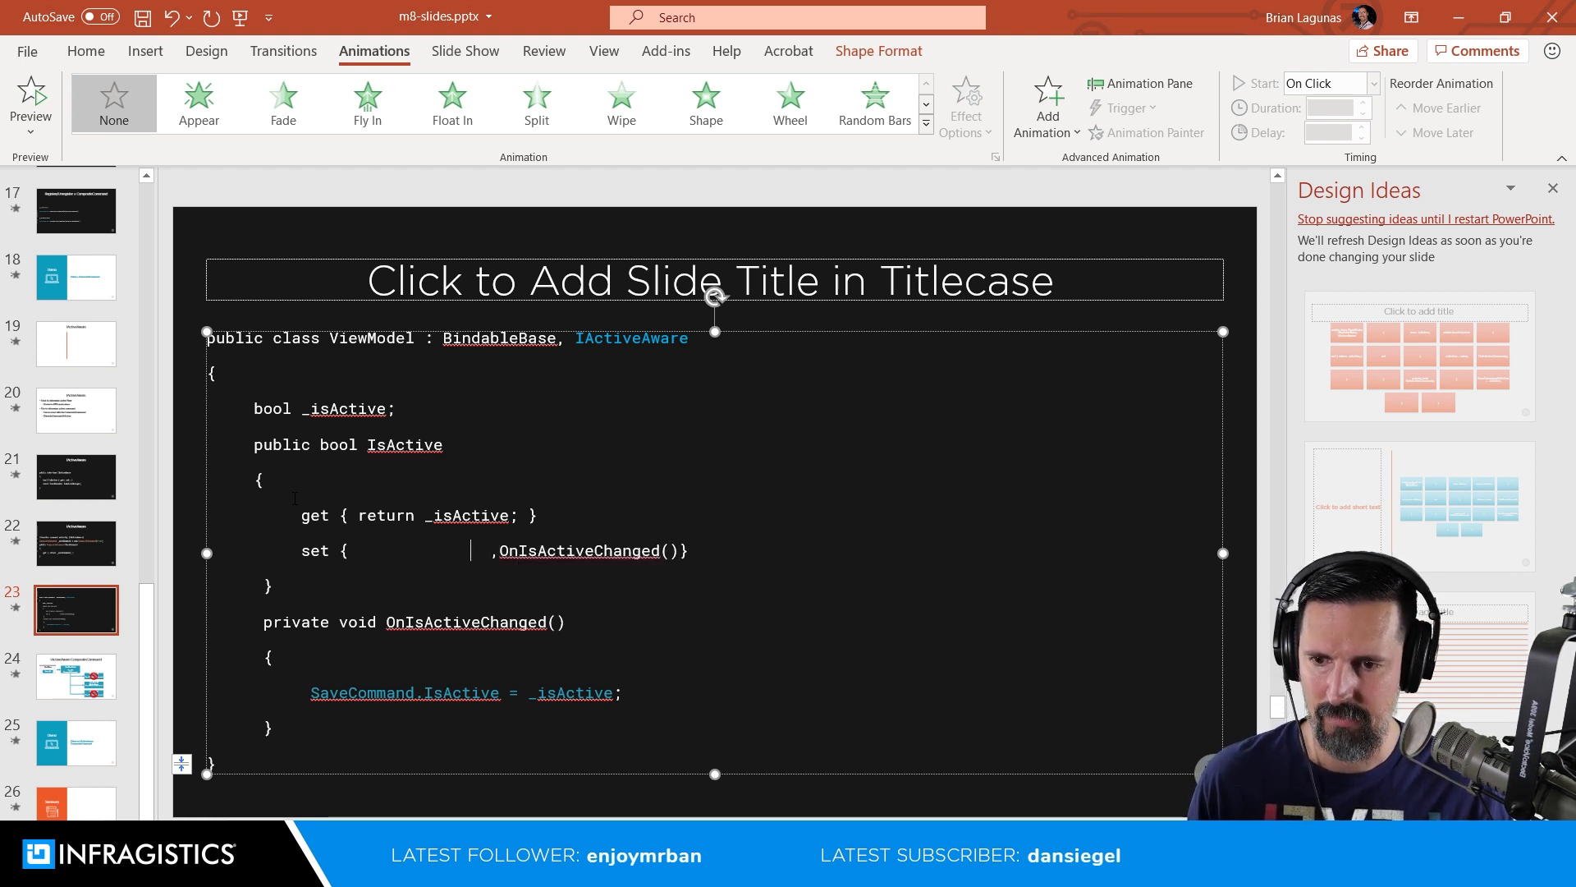
pyautogui.press('BackSpace')
pyautogui.press('BackSpace')
pyautogui.press('BackSpace')
pyautogui.press('BackSpace')
pyautogui.press('BackSpace')
pyautogui.press('BackSpace')
pyautogui.press('BackSpace')
pyautogui.press('BackSpace')
pyautogui.press('BackSpace')
pyautogui.press('BackSpace')
pyautogui.press('BackSpace')
pyautogui.press('BackSpace')
pyautogui.press('BackSpace')
pyautogui.press('BackSpace')
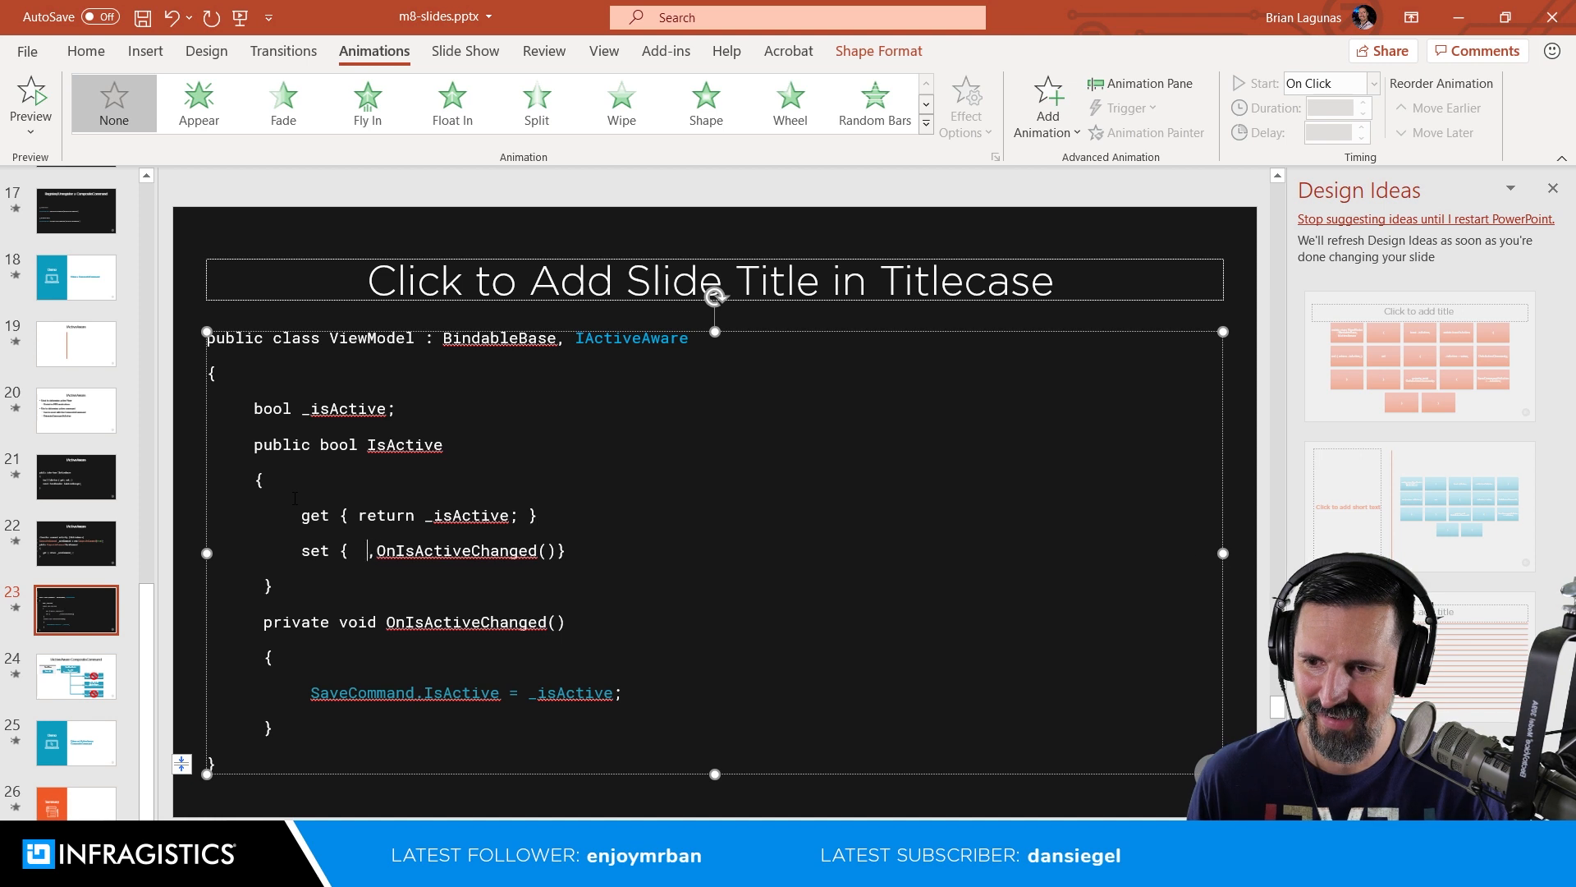
# Step: Insert "SetProperty(ref value, _isActive)" in the setter before the comma and OnIsActiveChanged()
pyautogui.write('SetProperty')
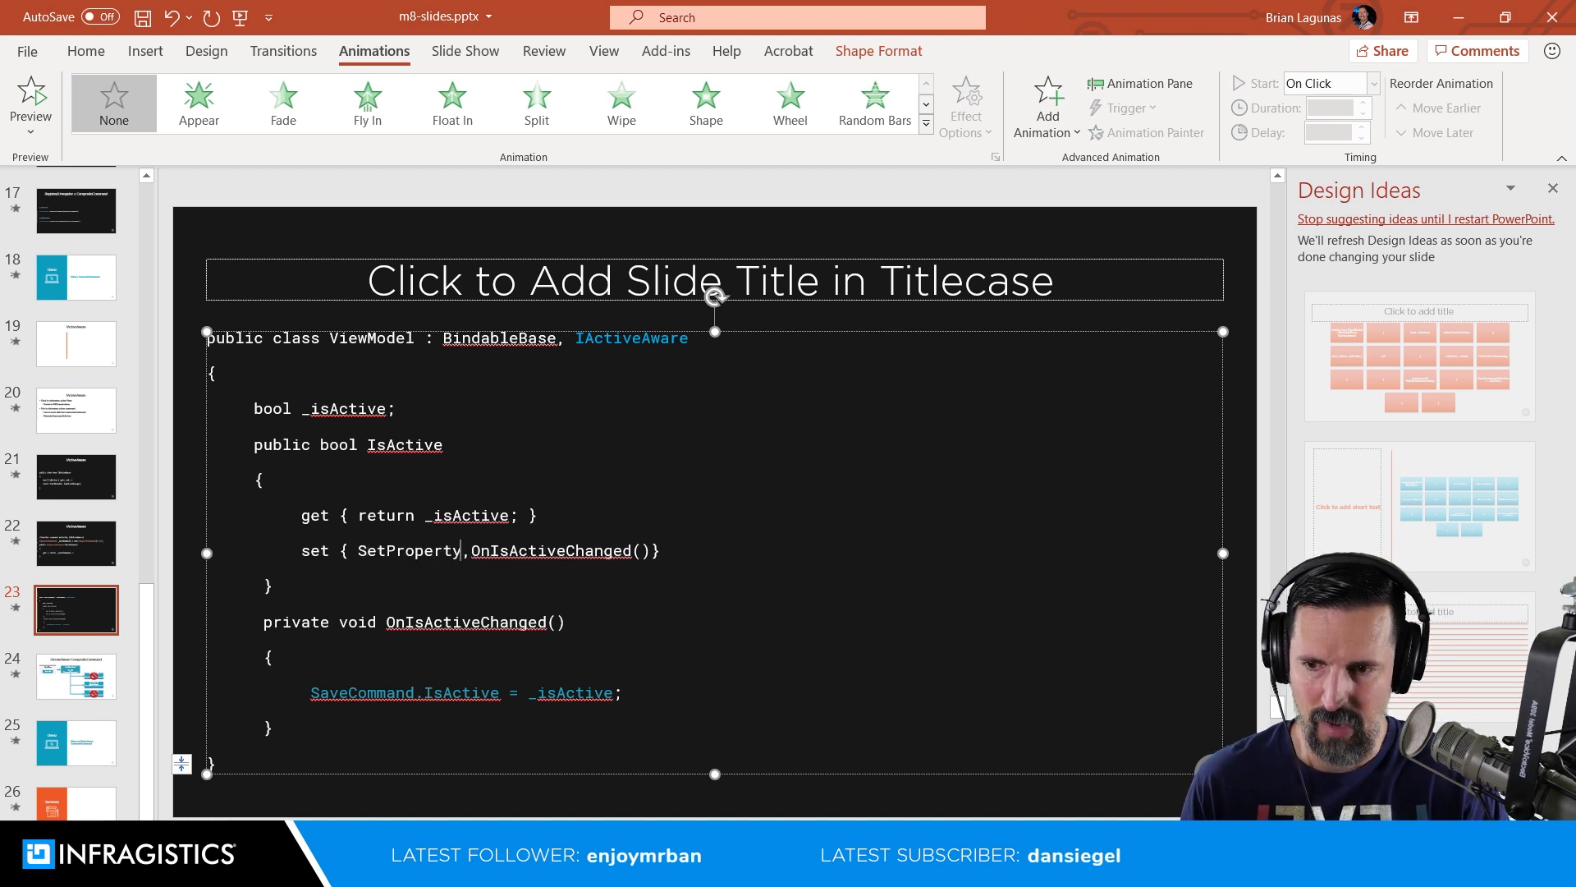
pyautogui.write('(ref ')
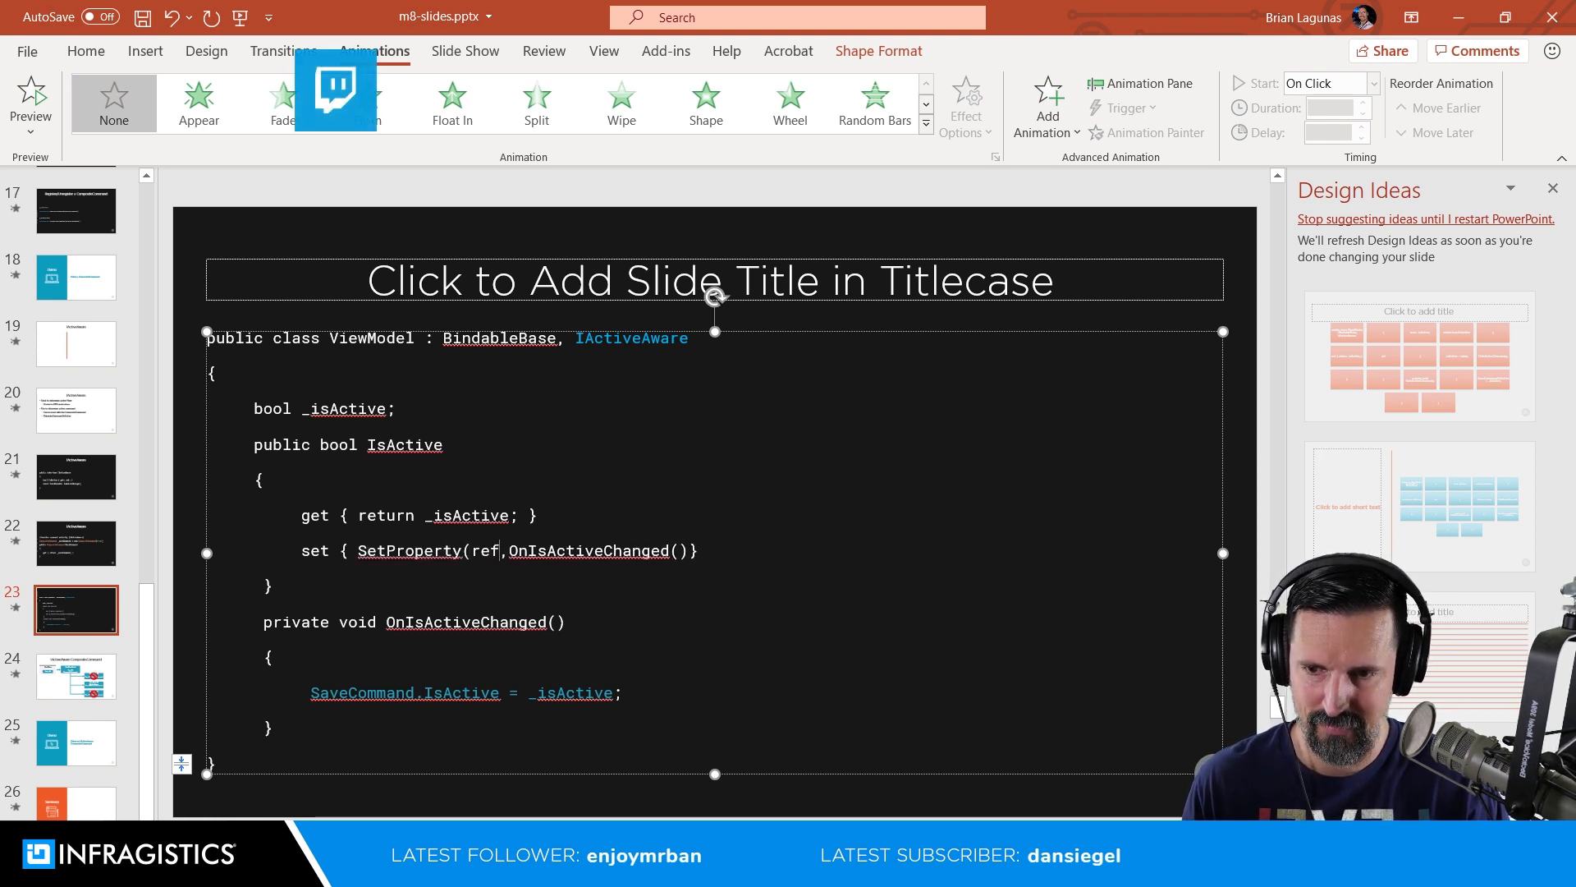
pyautogui.write('va')
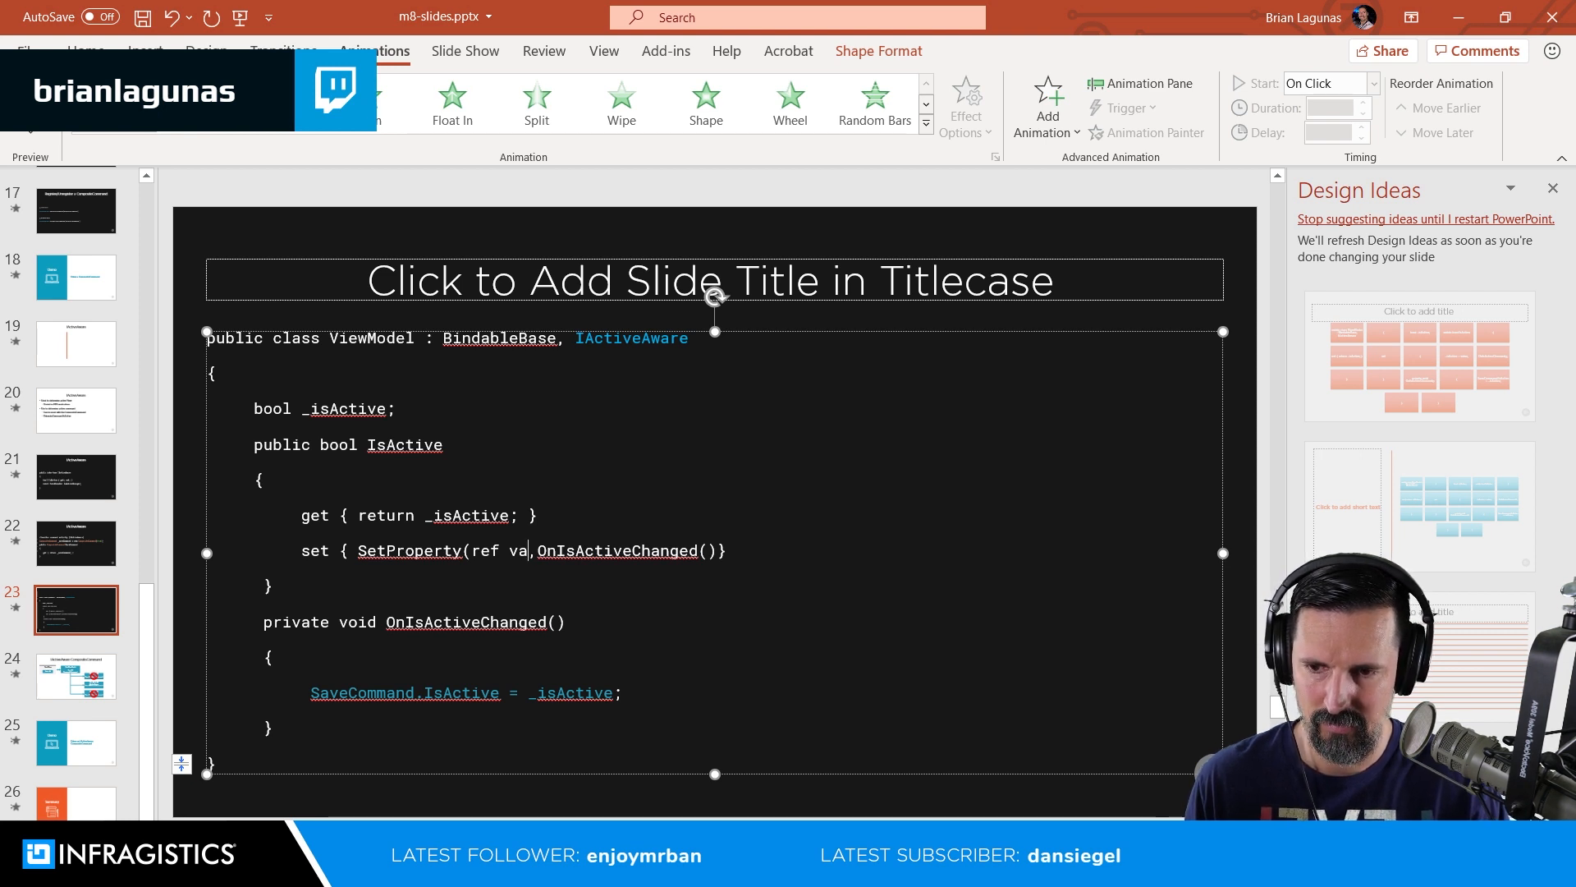
pyautogui.write('lue')
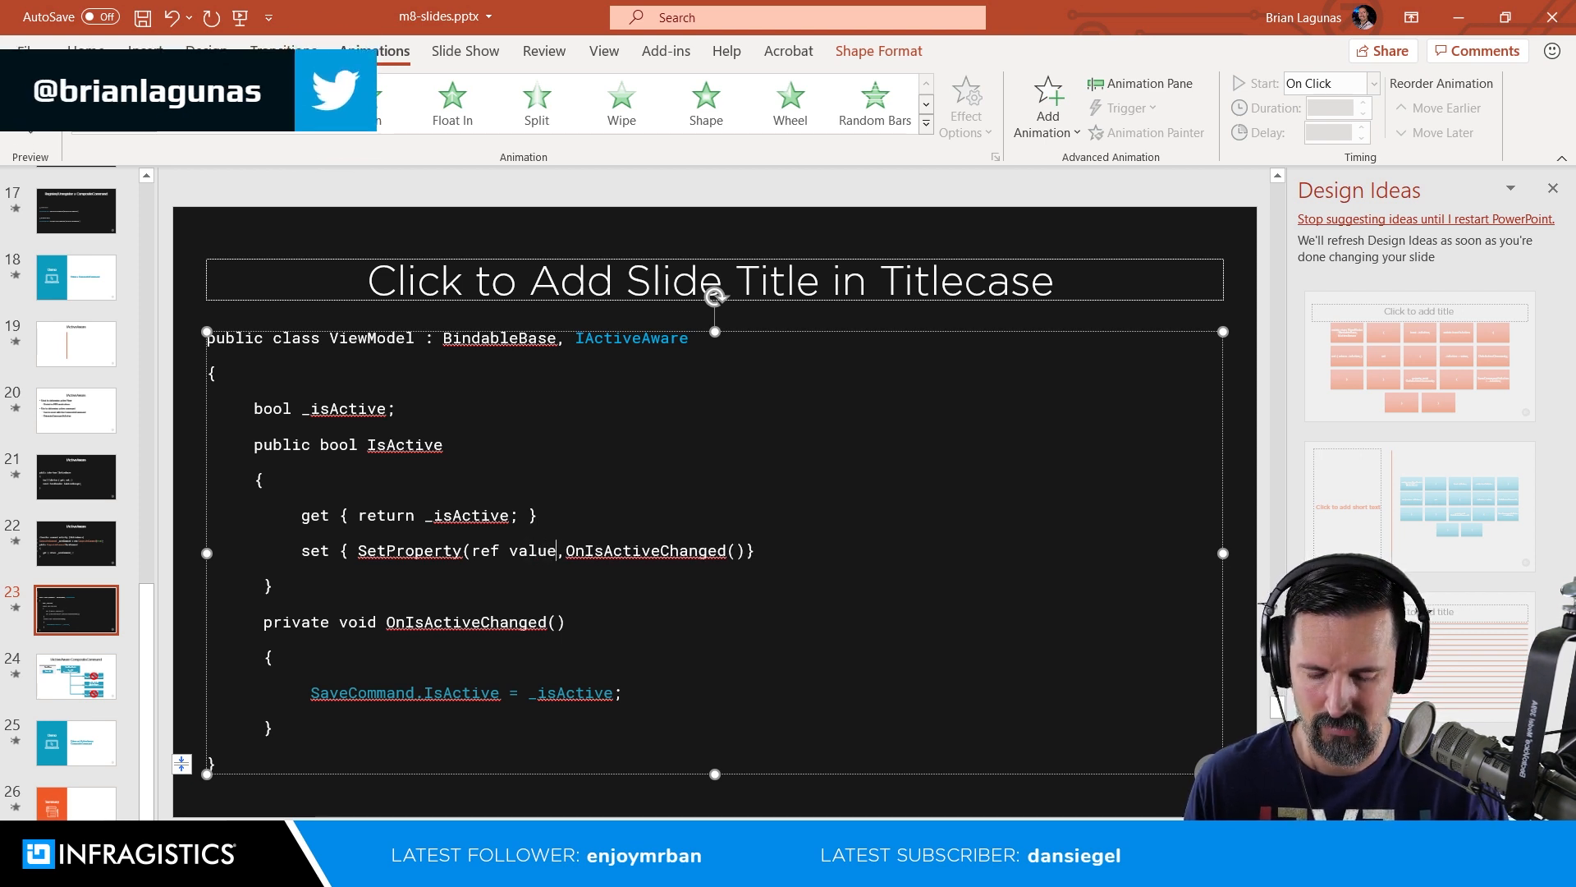
pyautogui.write(')')
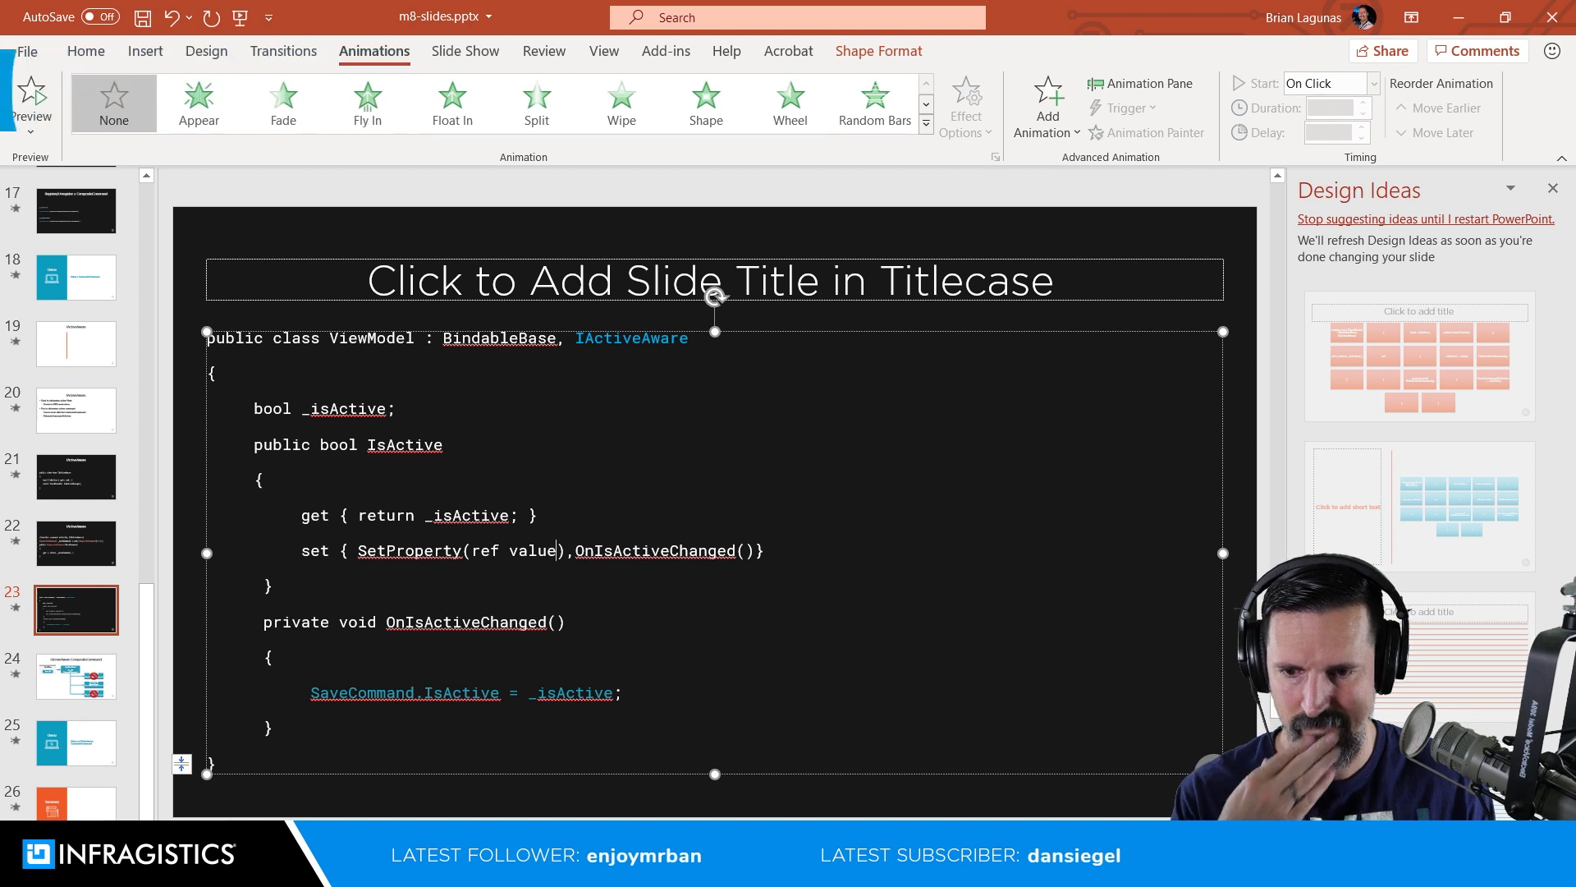
pyautogui.press('Left')
pyautogui.write(', _a')
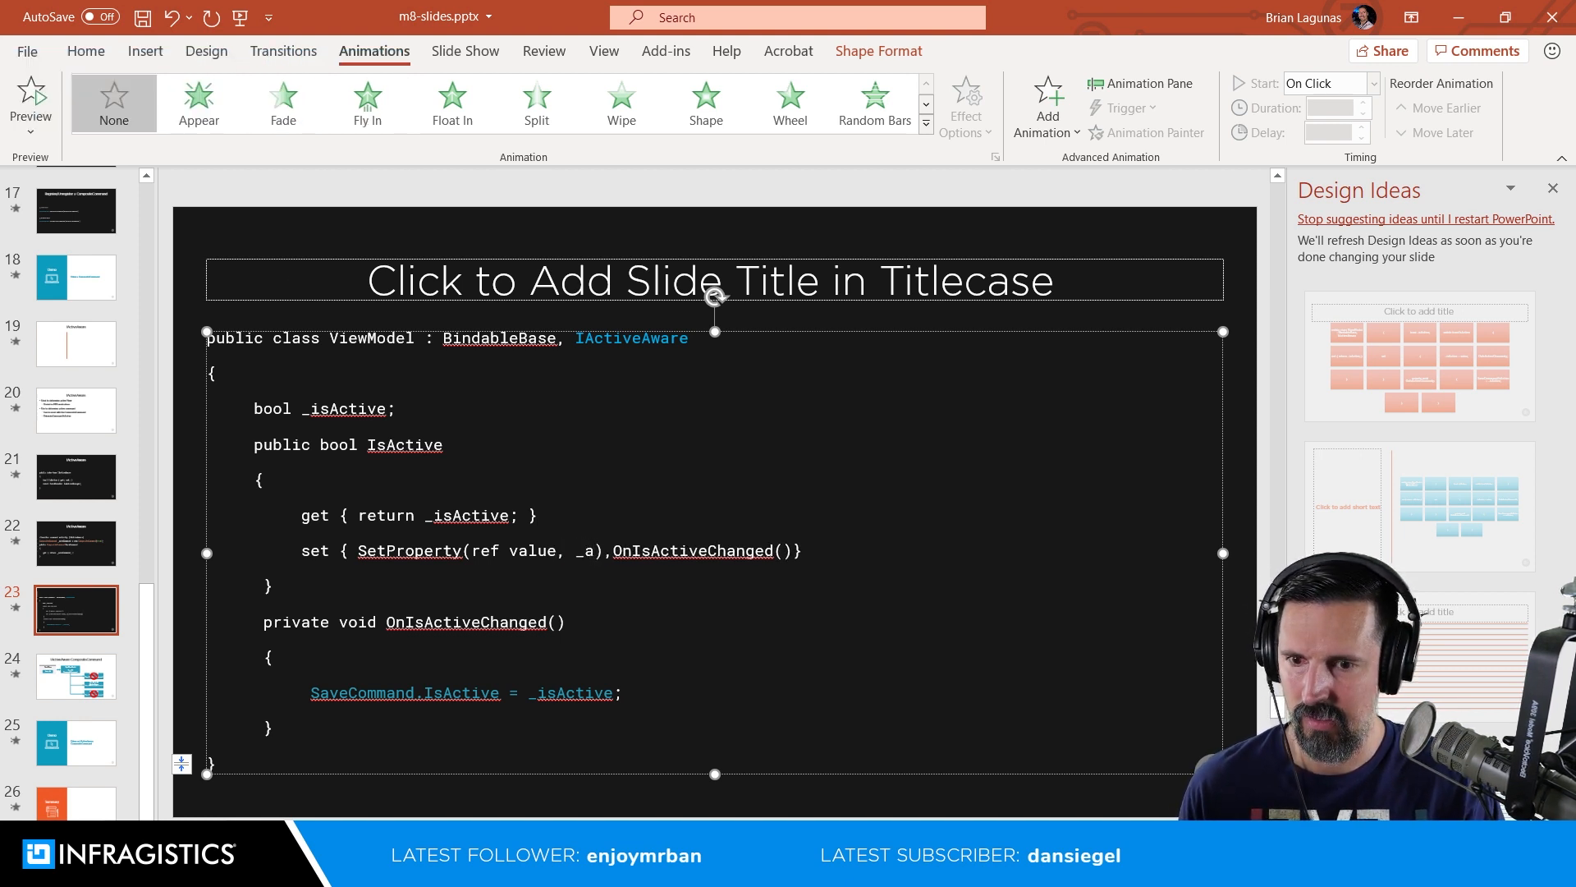
pyautogui.press('BackSpace')
pyautogui.write('isActive')
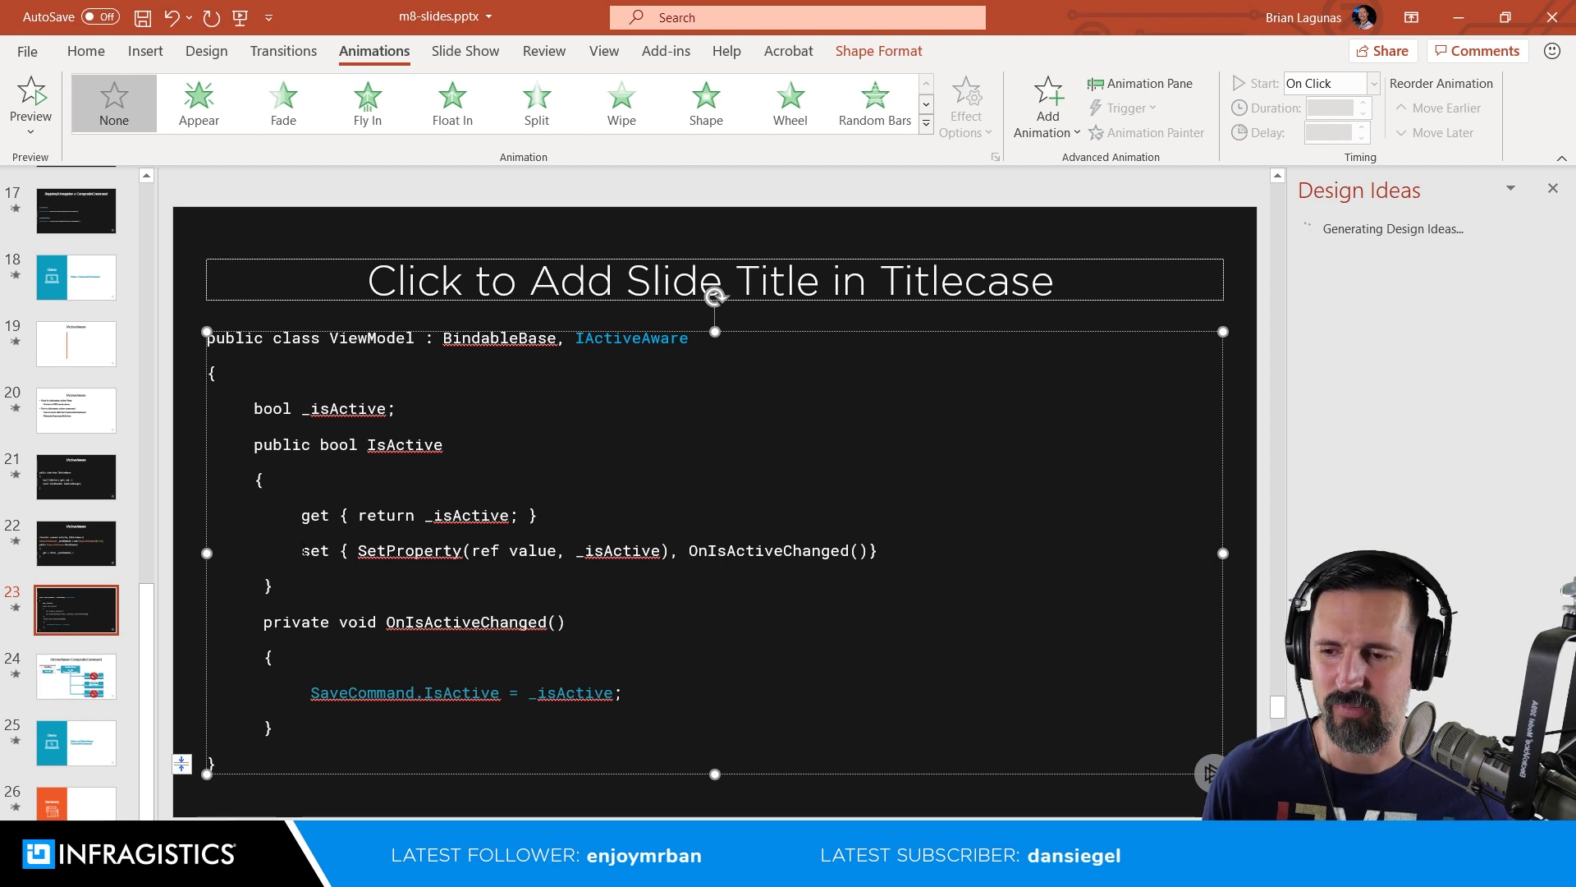
# Step: Remove the extra leading spaces from the IsActive property's closing brace and the OnIsActiveChanged method lines to align them with the code above
pyautogui.click(264, 586)
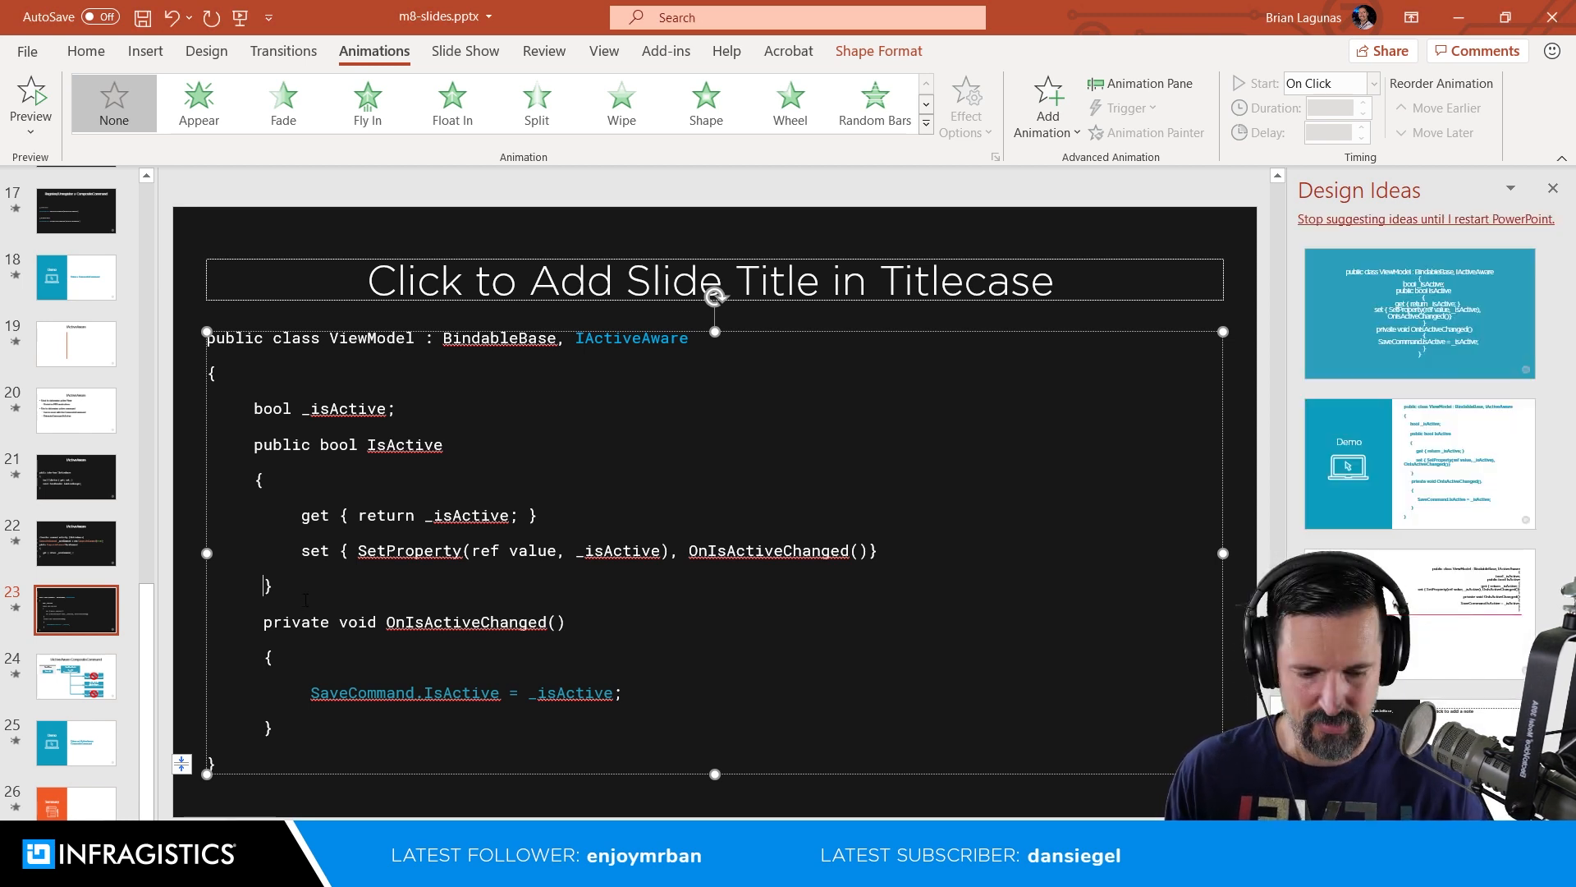
pyautogui.press('BackSpace')
pyautogui.press('BackSpace')
pyautogui.press('Down')
pyautogui.press('BackSpace')
pyautogui.press('Down')
pyautogui.press('BackSpace')
pyautogui.press('Down')
pyautogui.press('BackSpace')
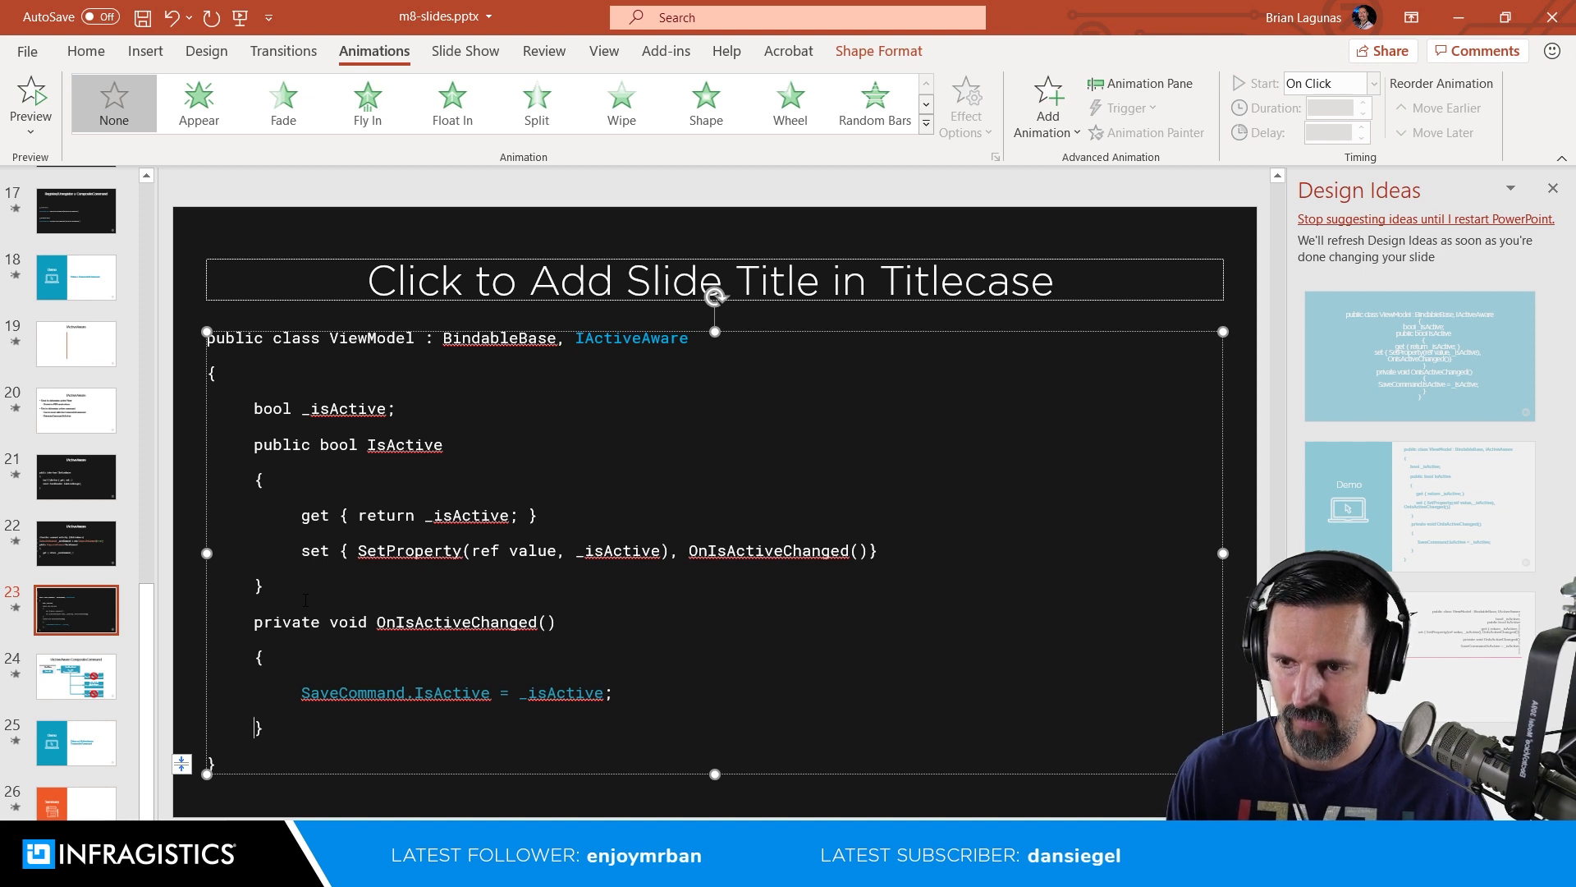